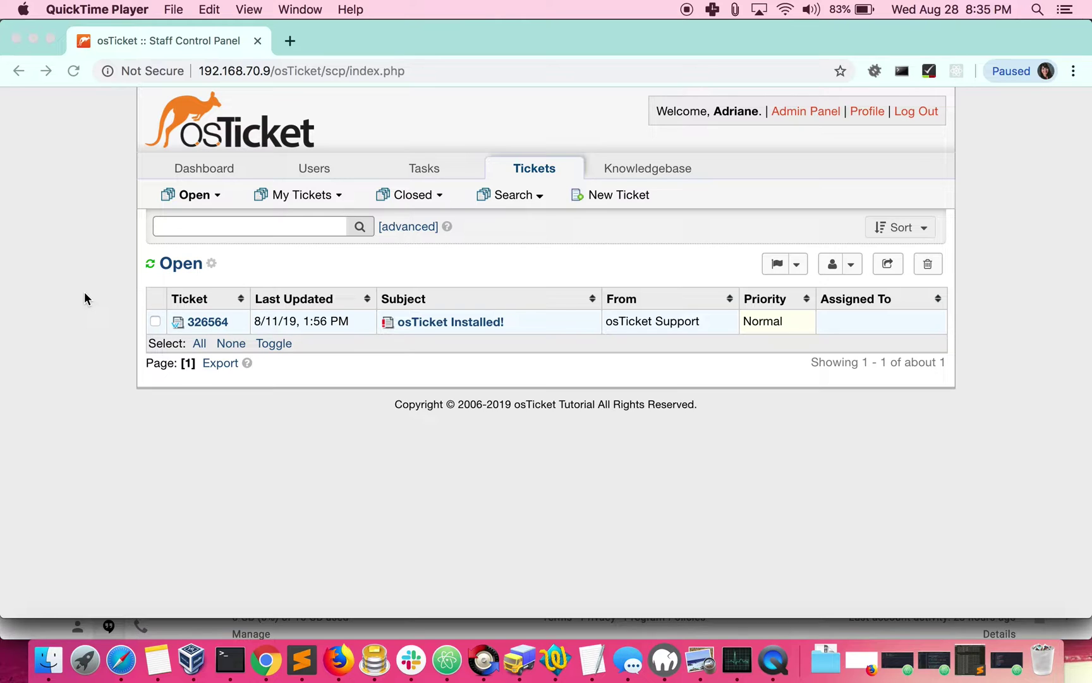
- Open the osTicket Admin Panel's Emails section to list the configured support addresses
click(84, 290)
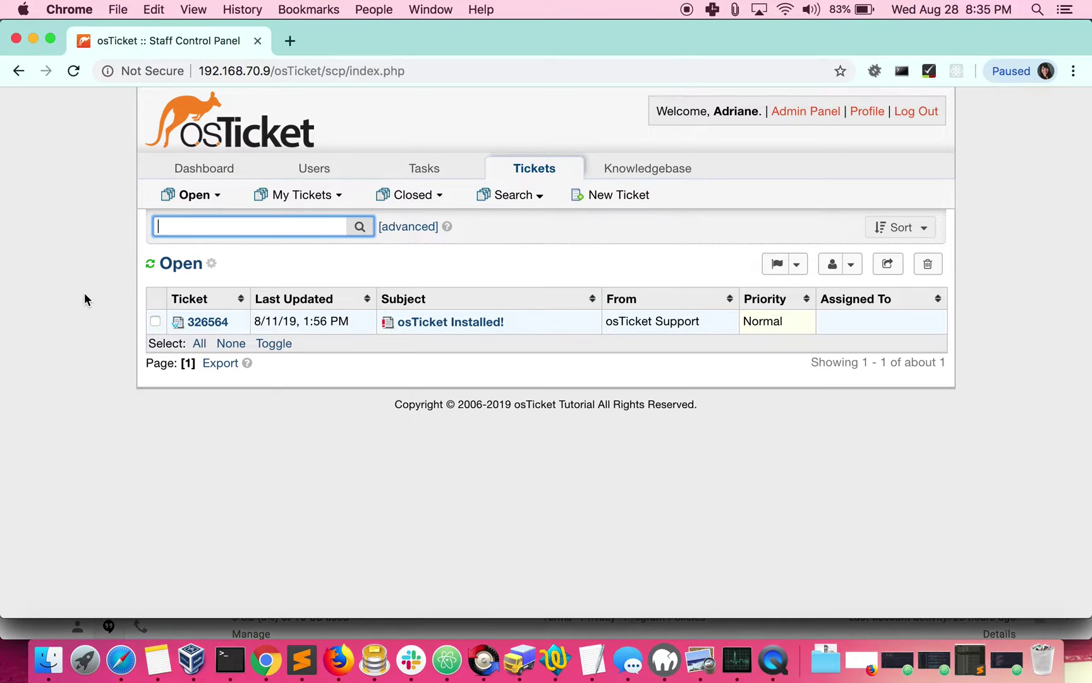
click(806, 111)
click(527, 193)
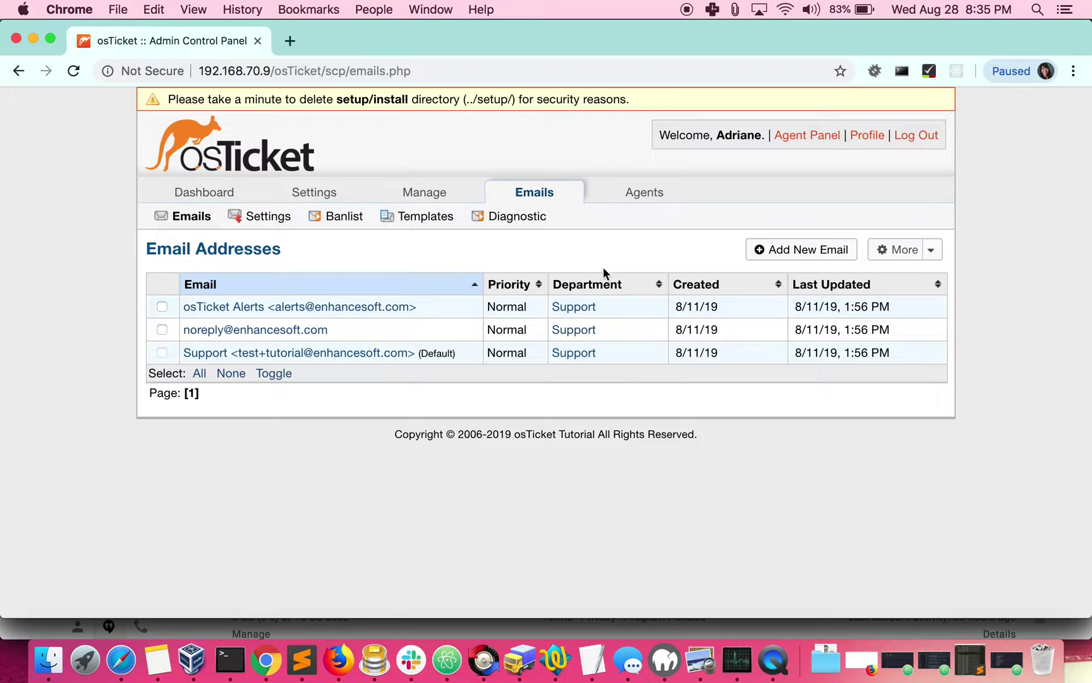
click(799, 254)
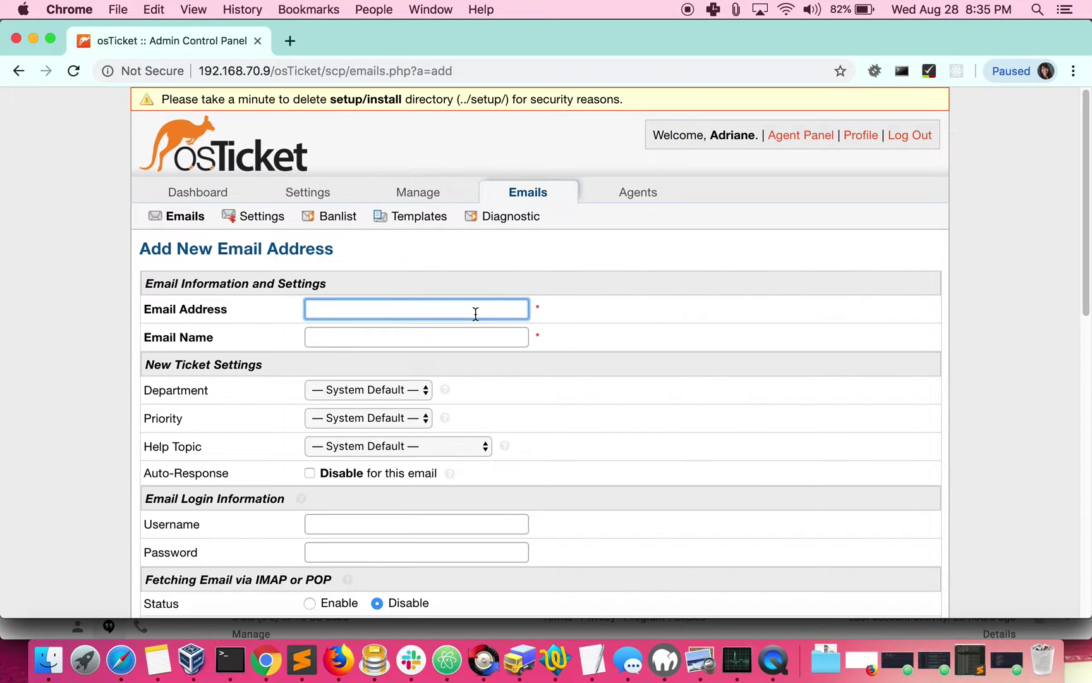
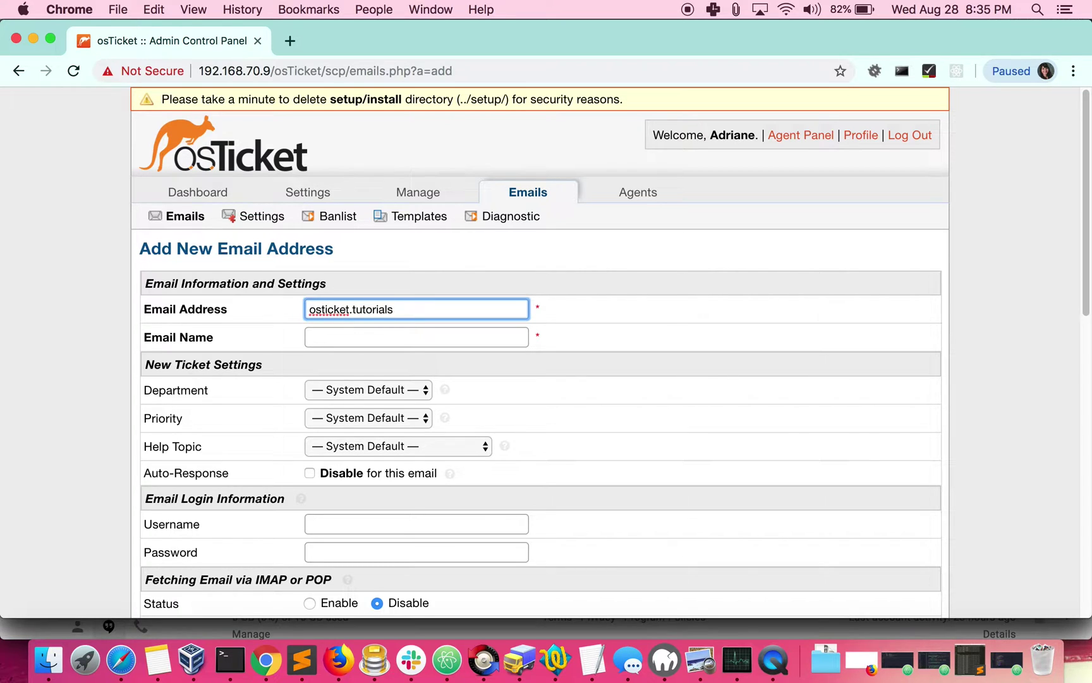
key(Tab)
text(osTicket Support)
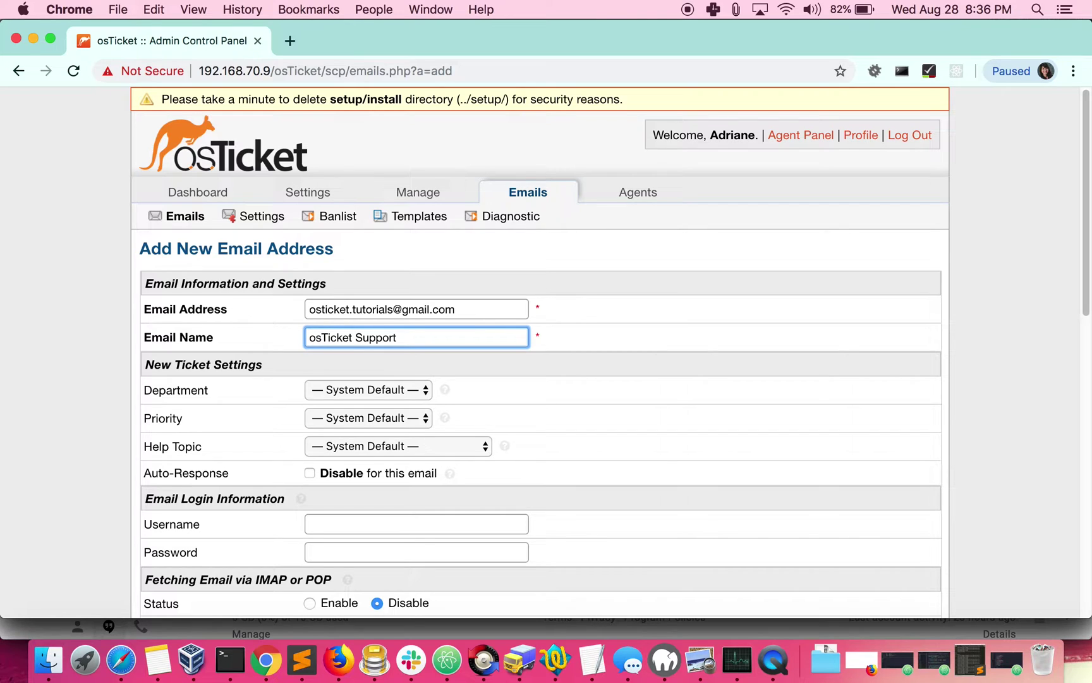
scroll(560, 314, down, 4)
scroll(560, 315, down, 2)
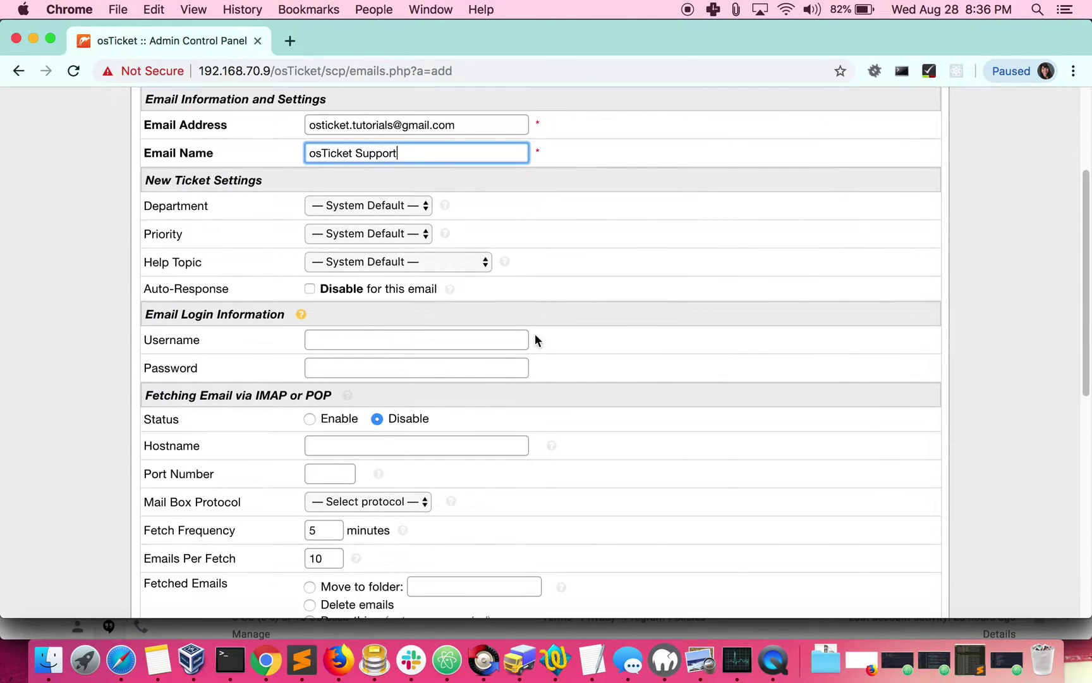
click(485, 341)
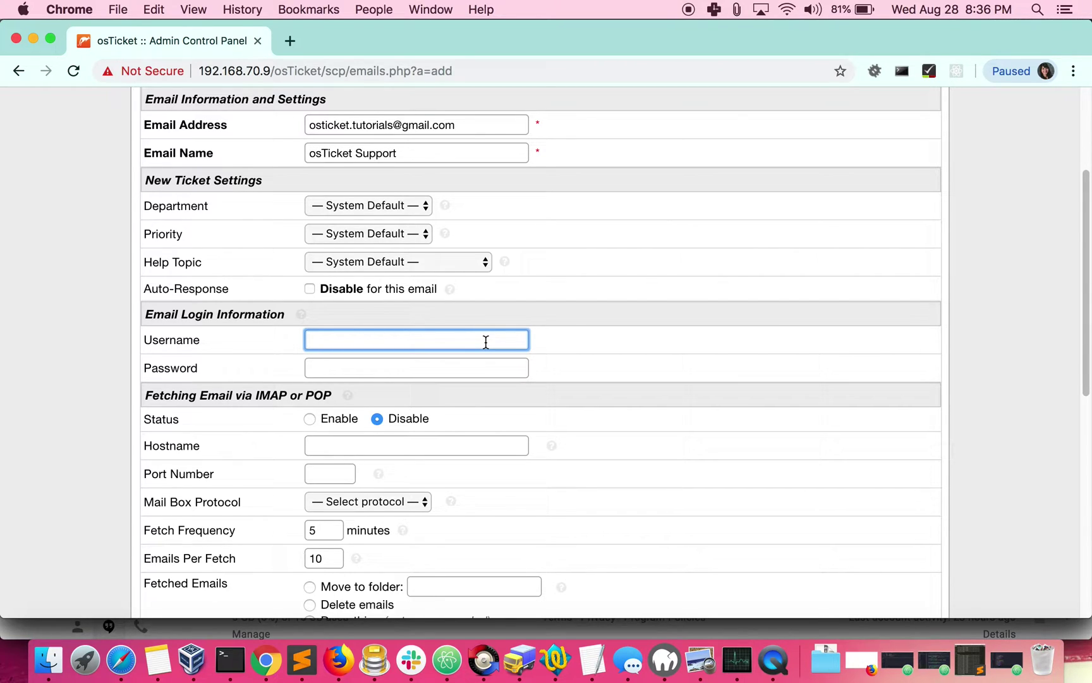
key(Tab)
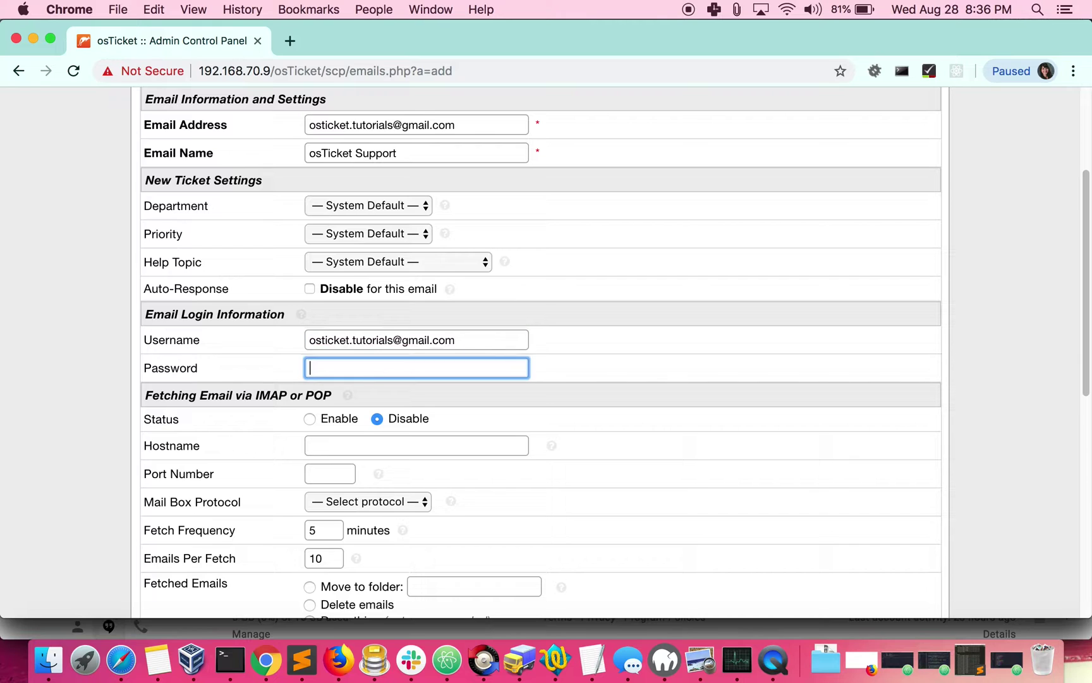
text(••••••••••)
scroll(650, 381, down, 5)
scroll(651, 382, down, 5)
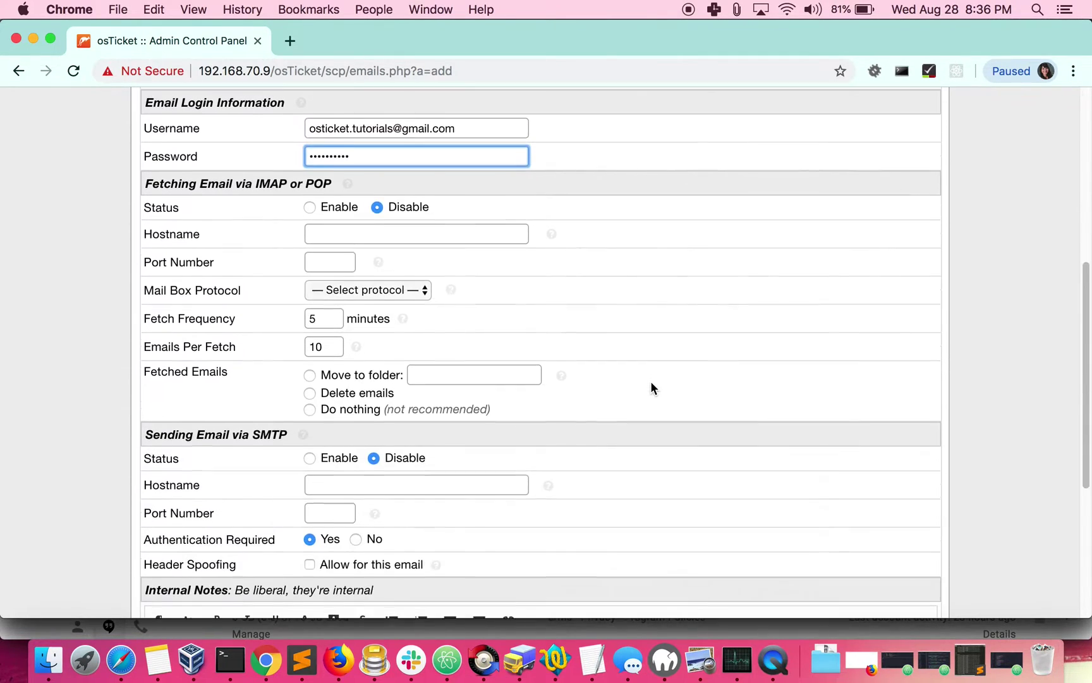
scroll(651, 380, down, 5)
click(487, 516)
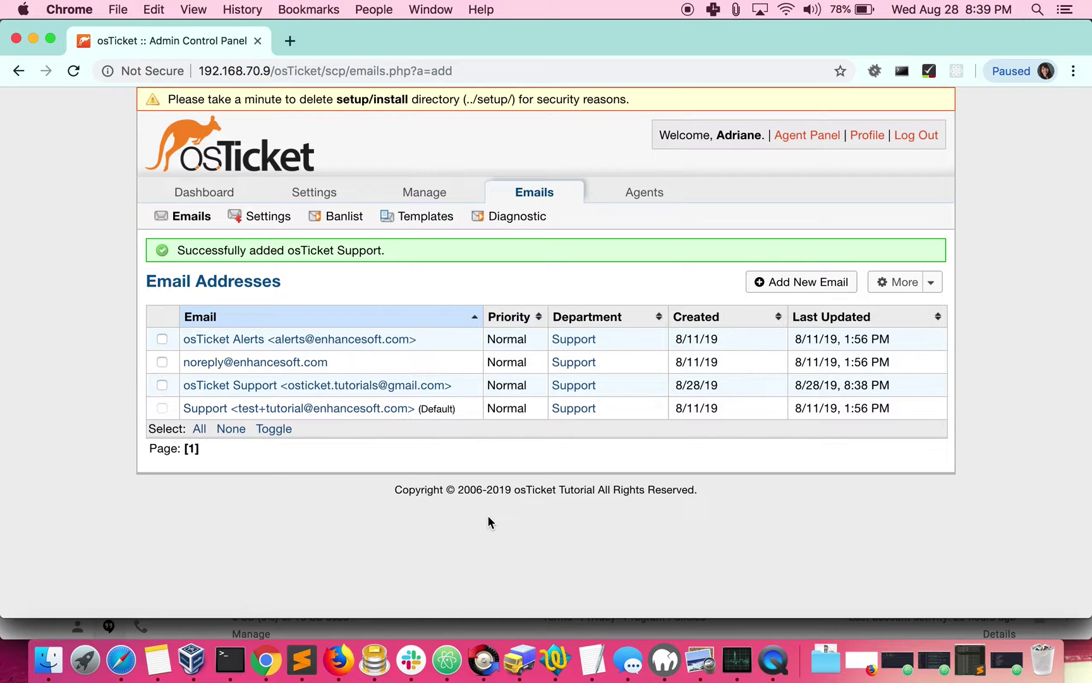
- Open Google's Less secure app access setting and leave less secure apps allowed
click(123, 659)
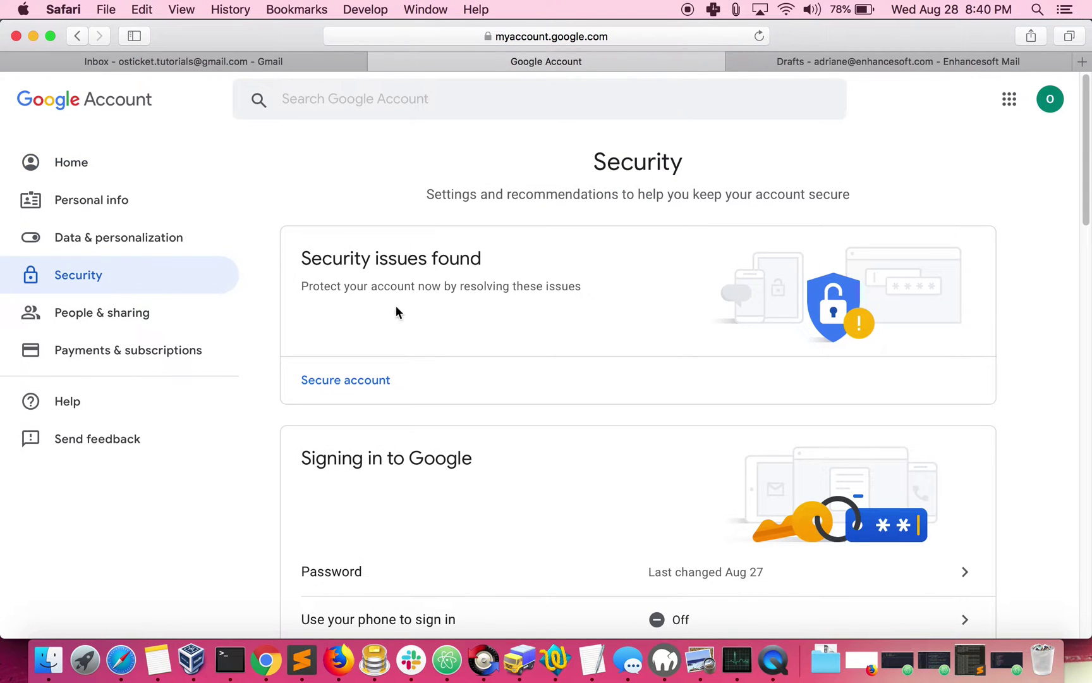
scroll(396, 306, down, 5)
scroll(397, 306, down, 2)
scroll(395, 309, down, 5)
scroll(396, 309, down, 1)
scroll(396, 309, down, 5)
scroll(396, 309, down, 2)
scroll(397, 306, down, 5)
scroll(397, 306, down, 1)
scroll(396, 306, down, 2)
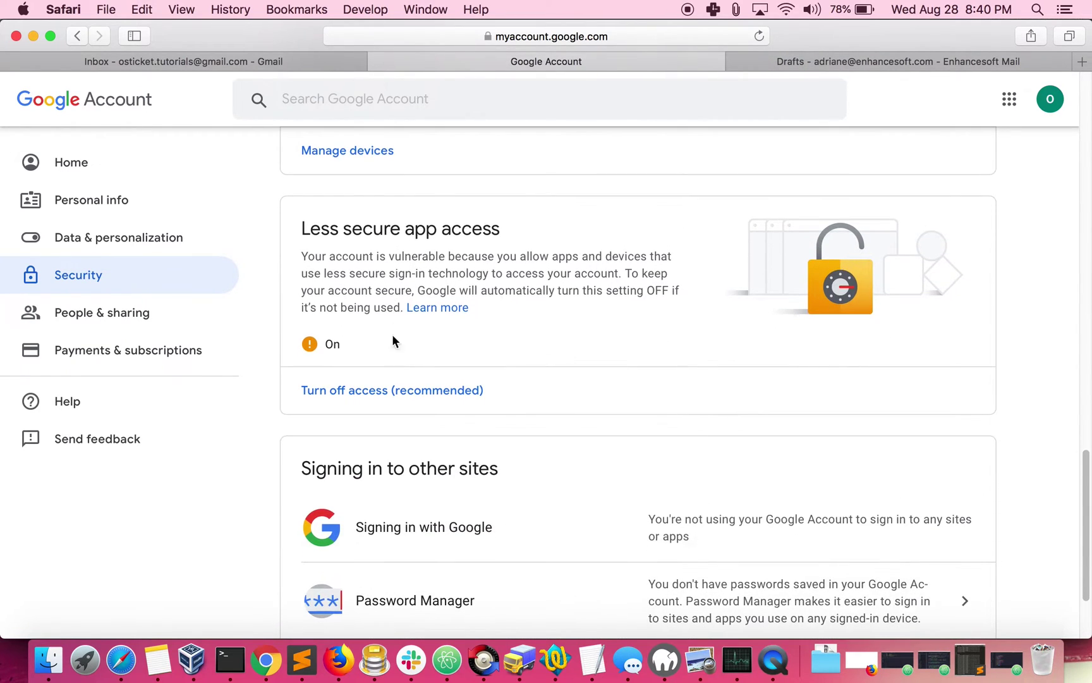
click(396, 394)
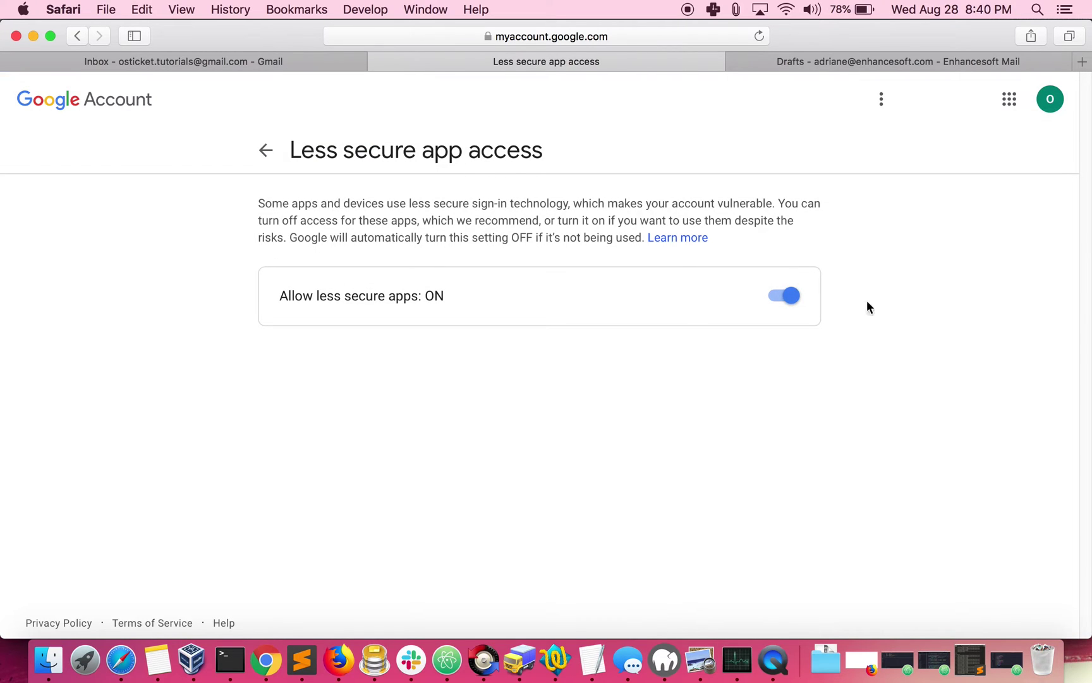
click(794, 298)
click(787, 299)
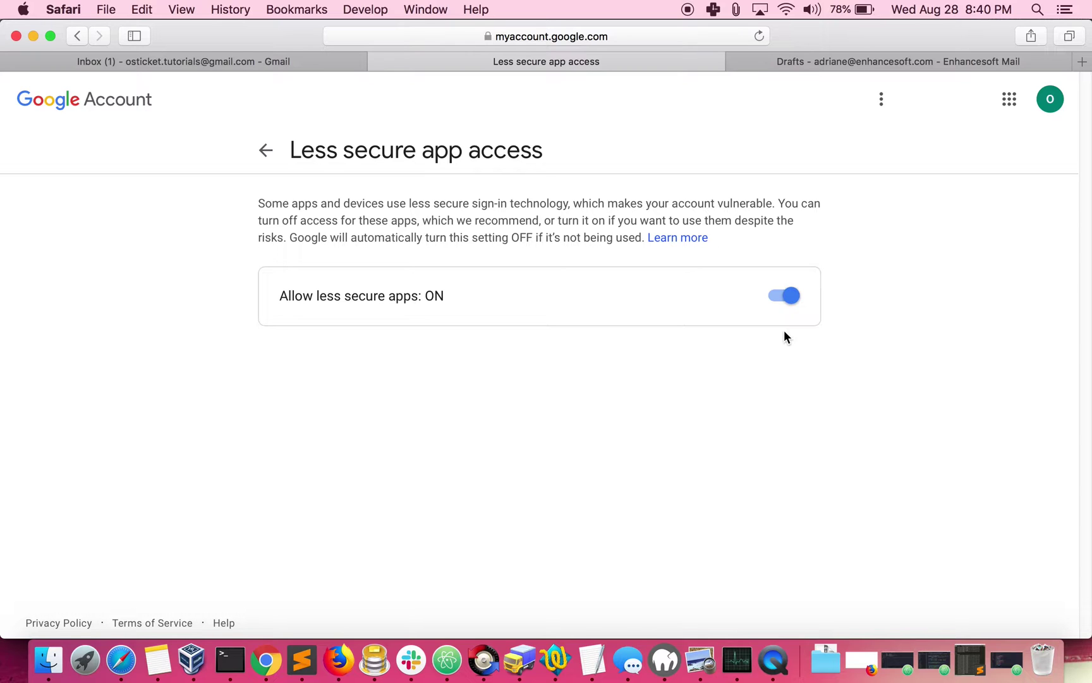
- Open Gmail's Forwarding and POP/IMAP settings and confirm IMAP access is enabled
click(221, 61)
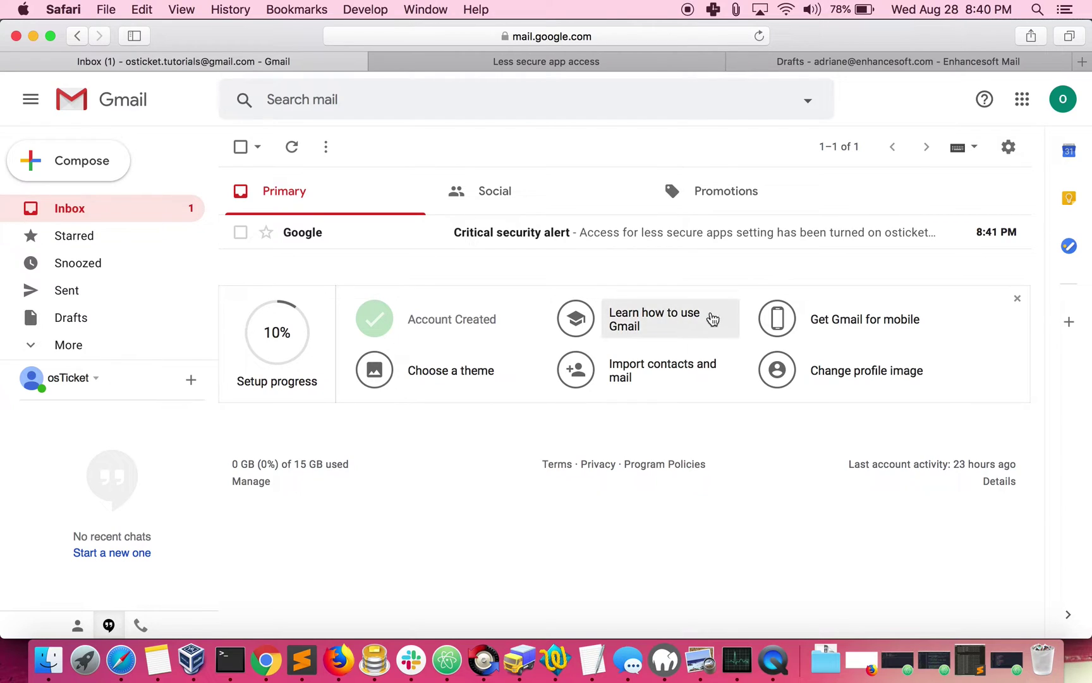
click(1009, 146)
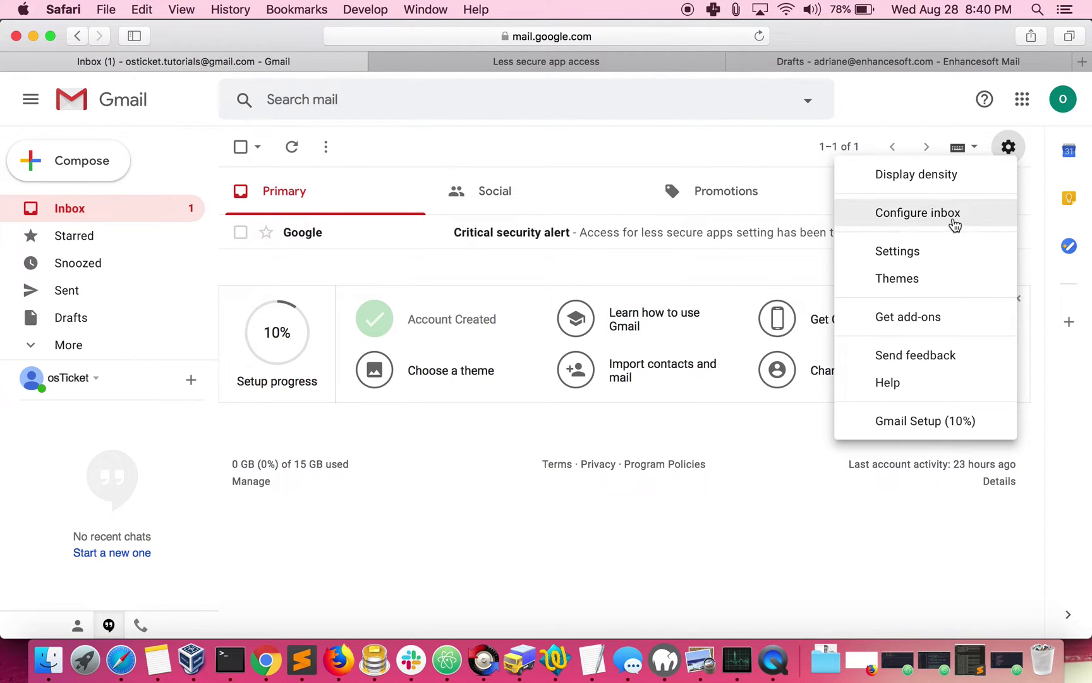
click(898, 251)
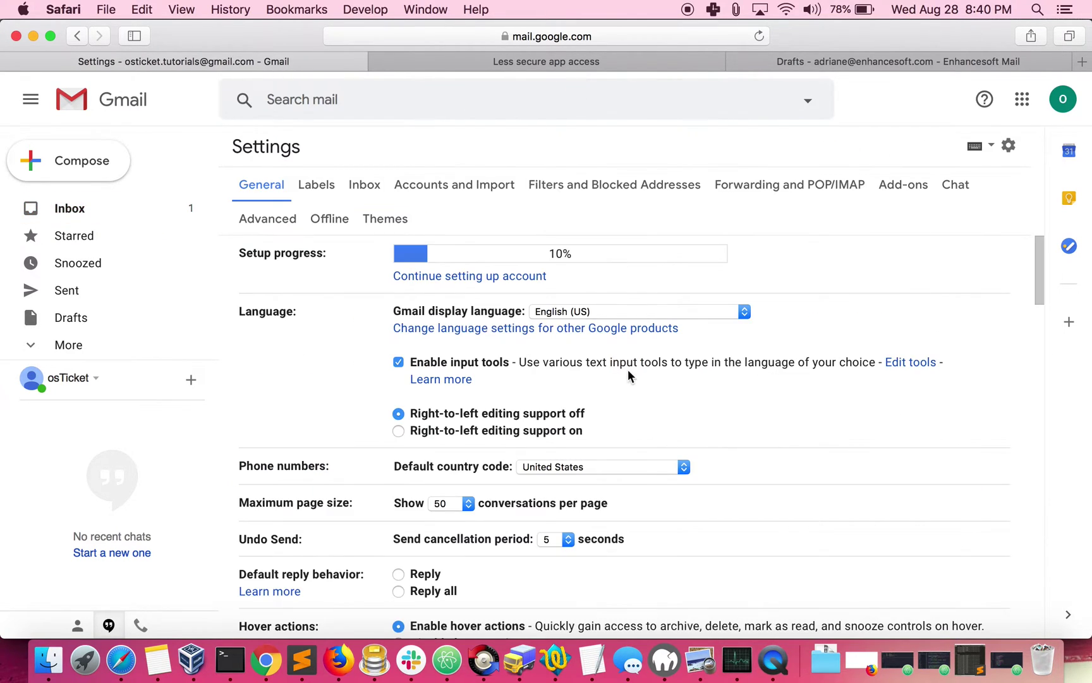
click(838, 183)
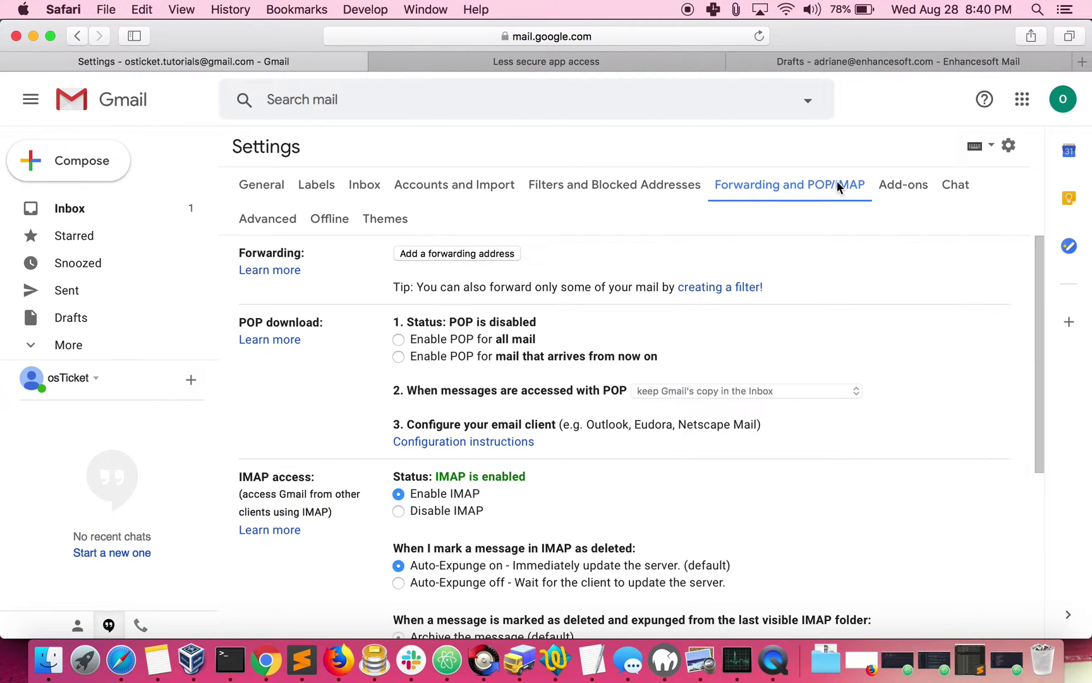
scroll(646, 442, down, 2)
scroll(645, 441, up, 2)
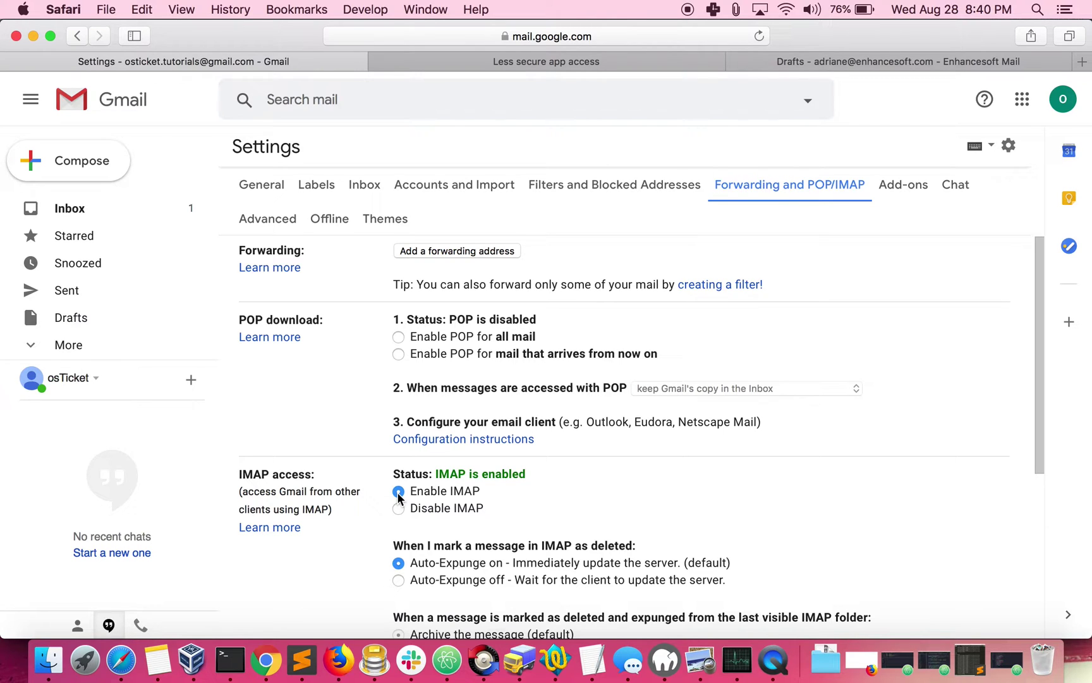
- Return to osTicket's Email Addresses list, now showing four addresses including osTicket Support
click(268, 662)
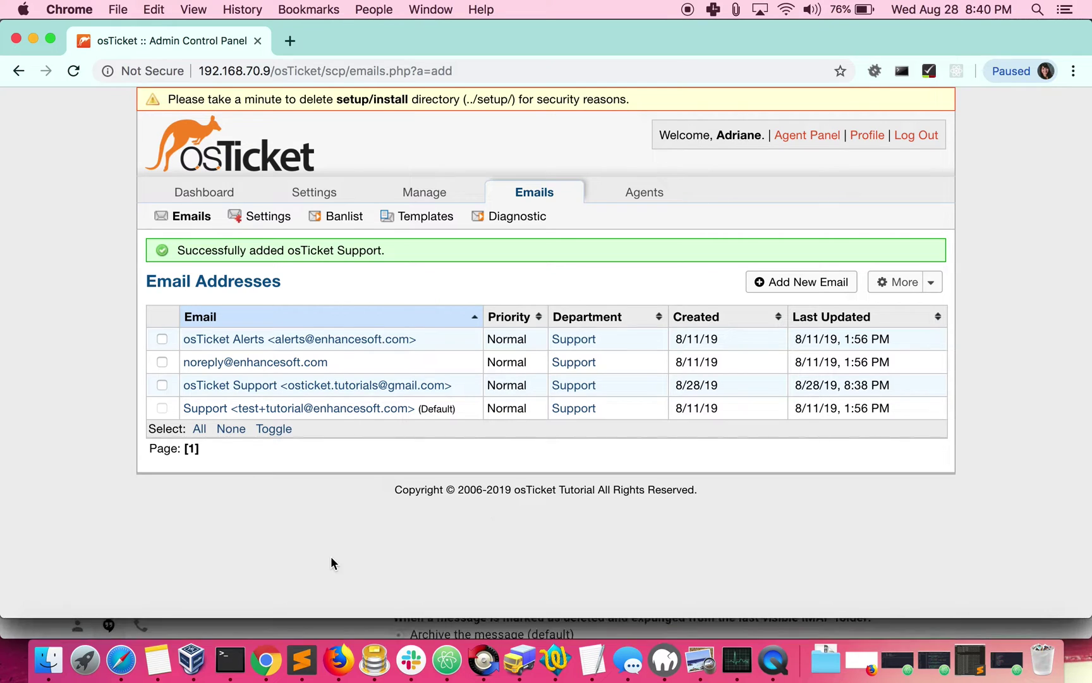
- Edit osTicket Support to send mail via SMTP at smtp.gmail.com, port 587, and save
click(365, 385)
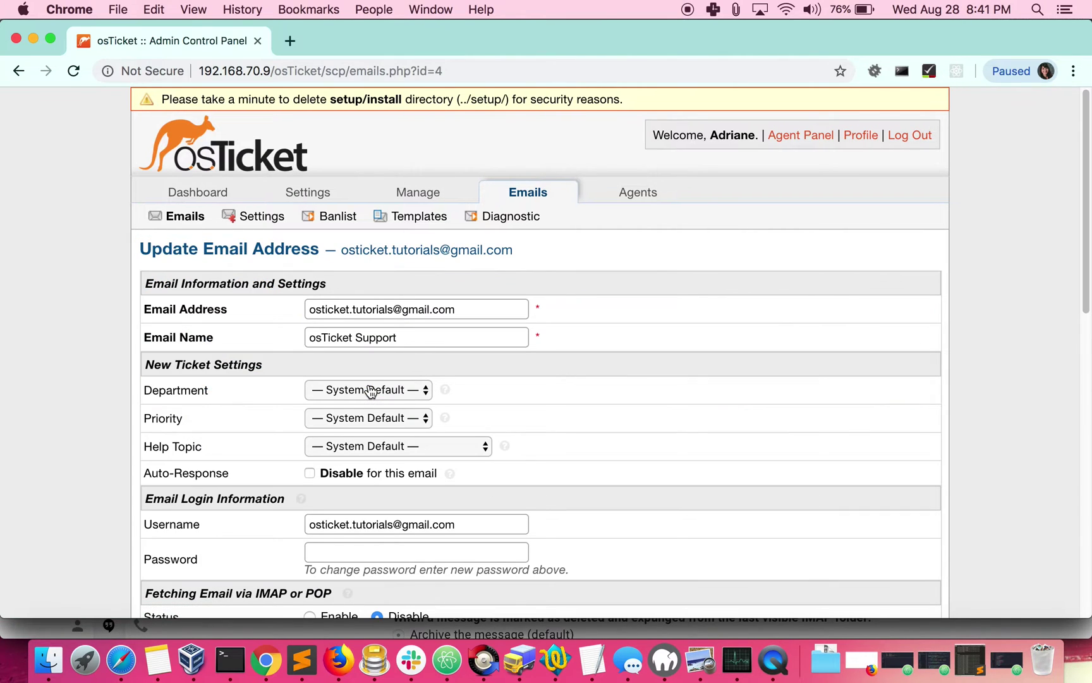
scroll(608, 397, down, 8)
scroll(609, 395, down, 2)
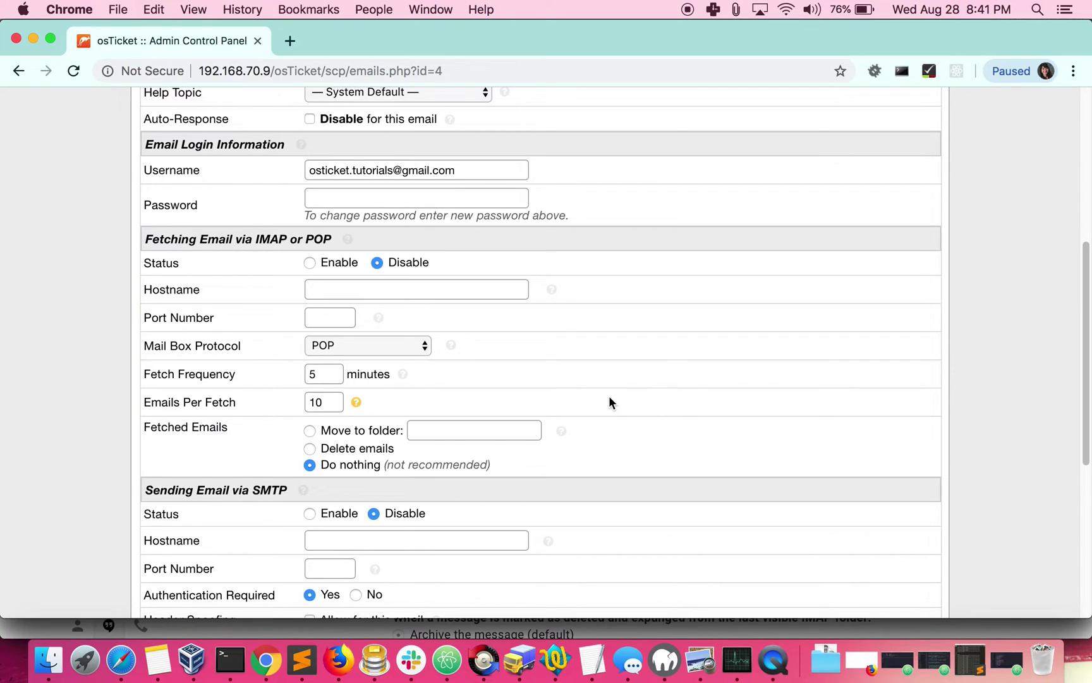
scroll(608, 396, down, 5)
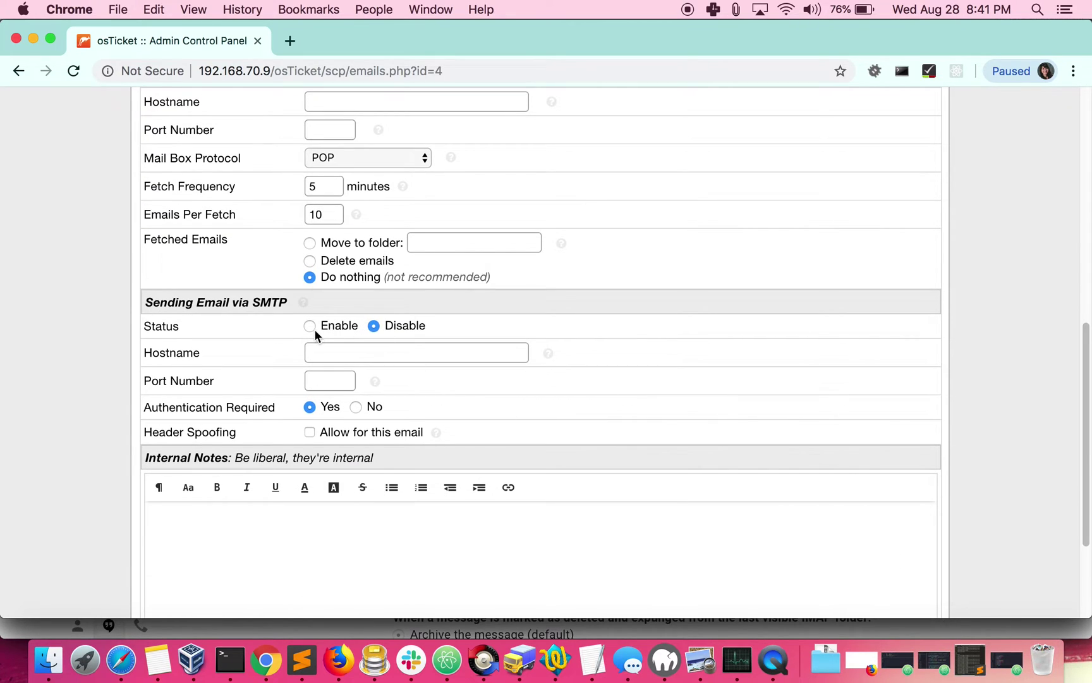
click(310, 325)
click(417, 353)
text(smtp.gmail.com)
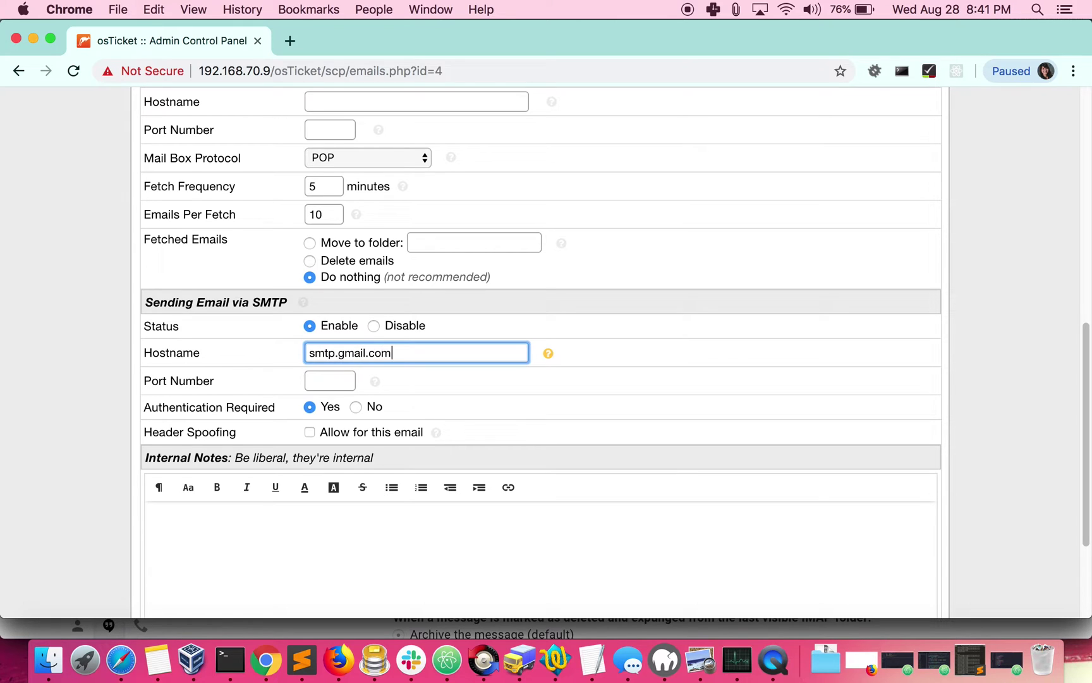
click(319, 380)
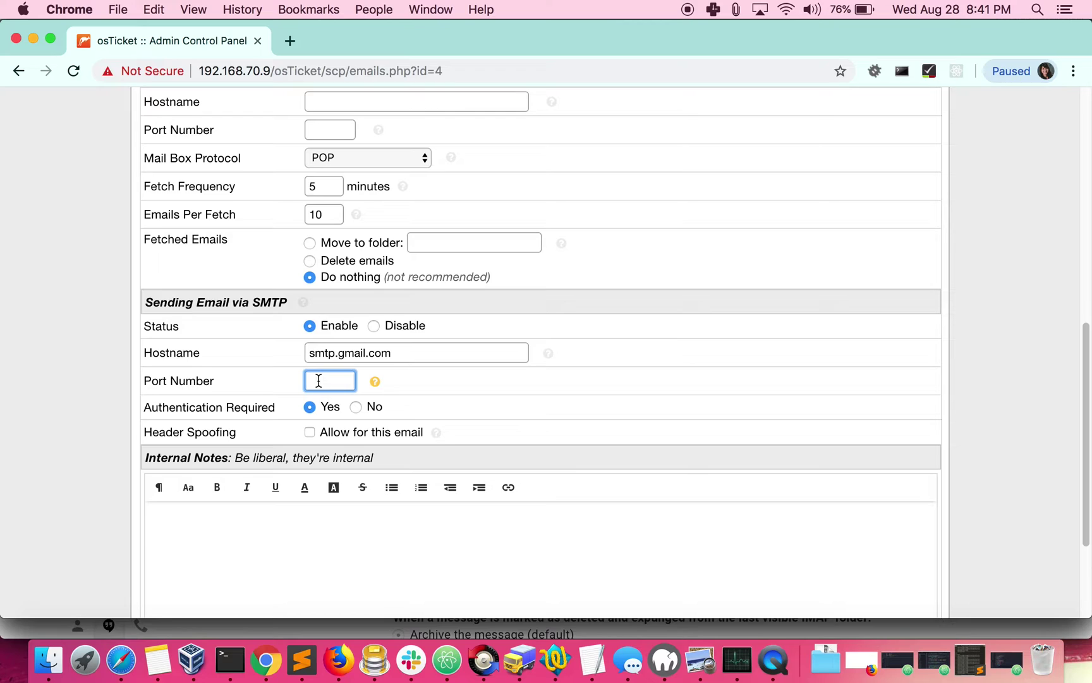
text(587)
scroll(547, 384, down, 4)
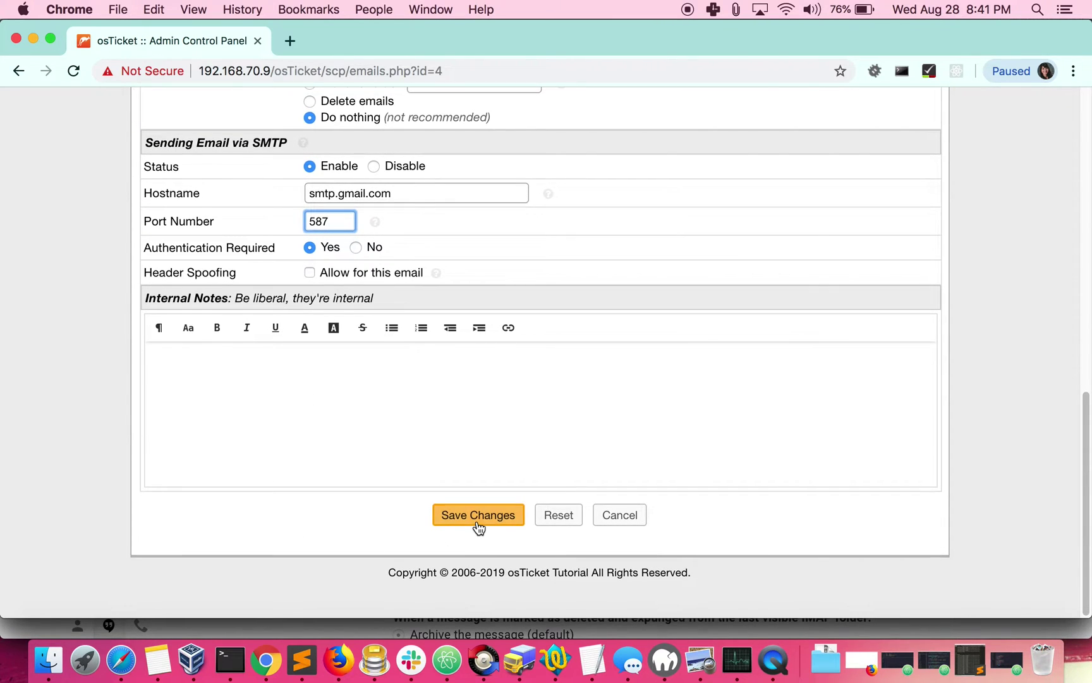
click(476, 516)
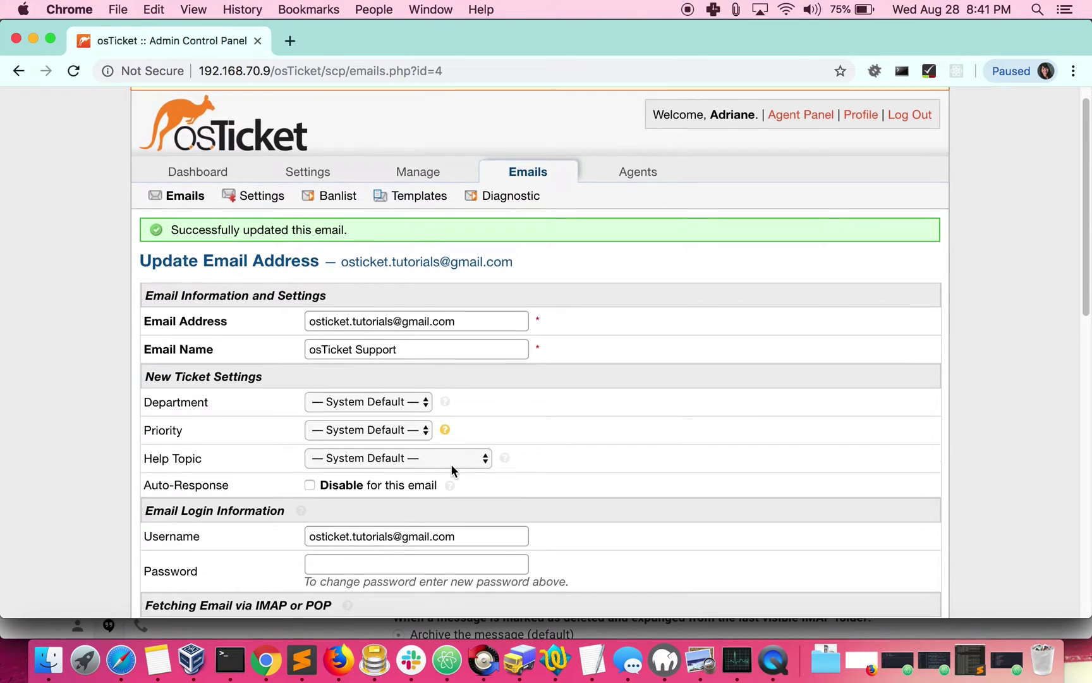
scroll(451, 463, down, 5)
- Enable mail fetching from imap.gmail.com on port 993 using IMAP + SSL
click(310, 374)
click(332, 402)
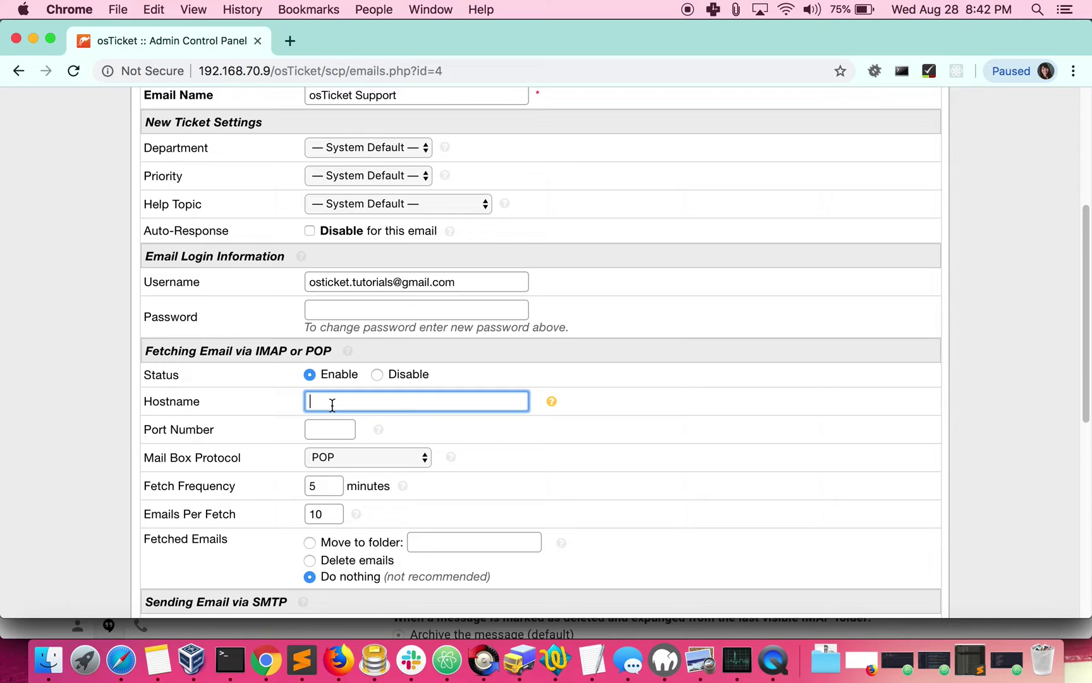
text(imap.gmail)
key(BackSpace)
text(l.com)
click(321, 432)
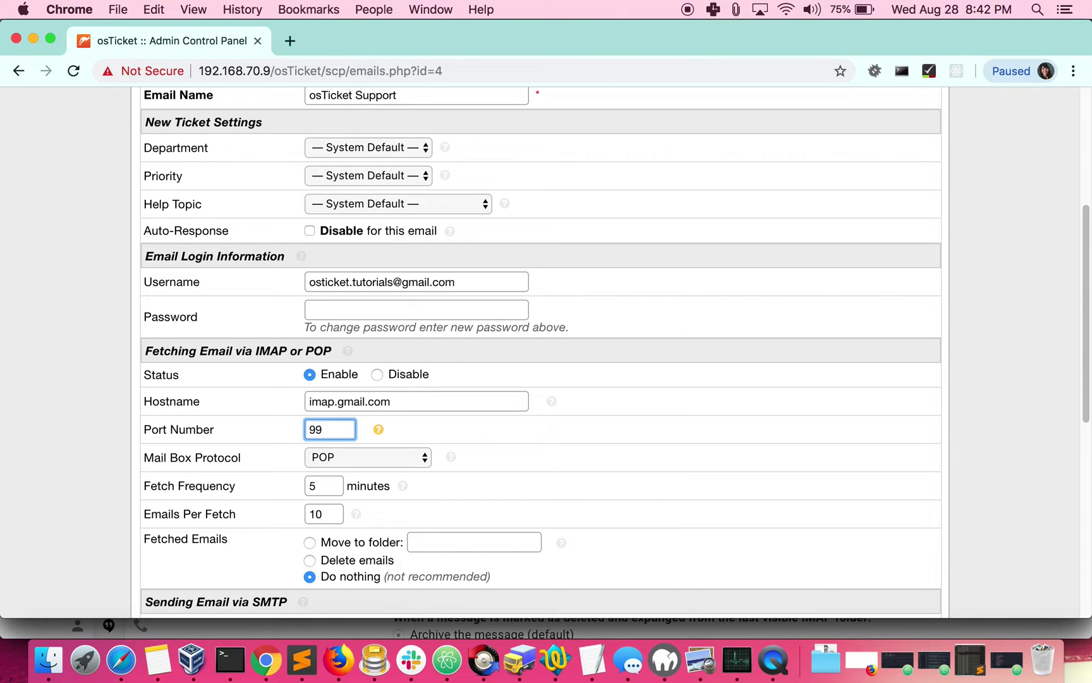
text(3)
click(353, 457)
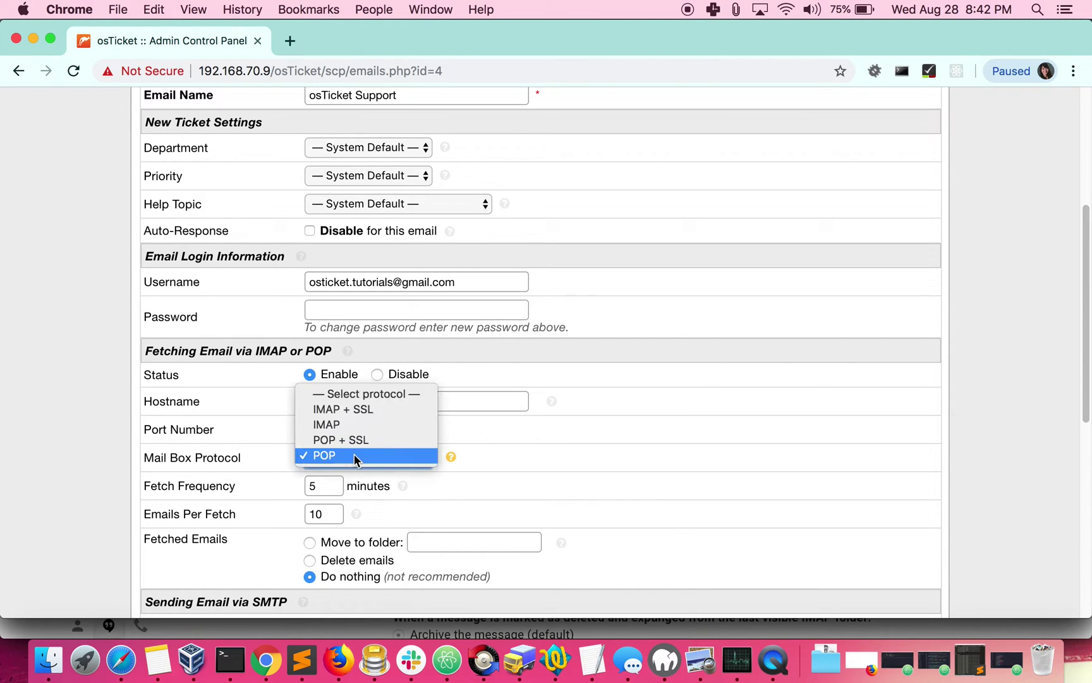
click(358, 409)
scroll(359, 452, down, 4)
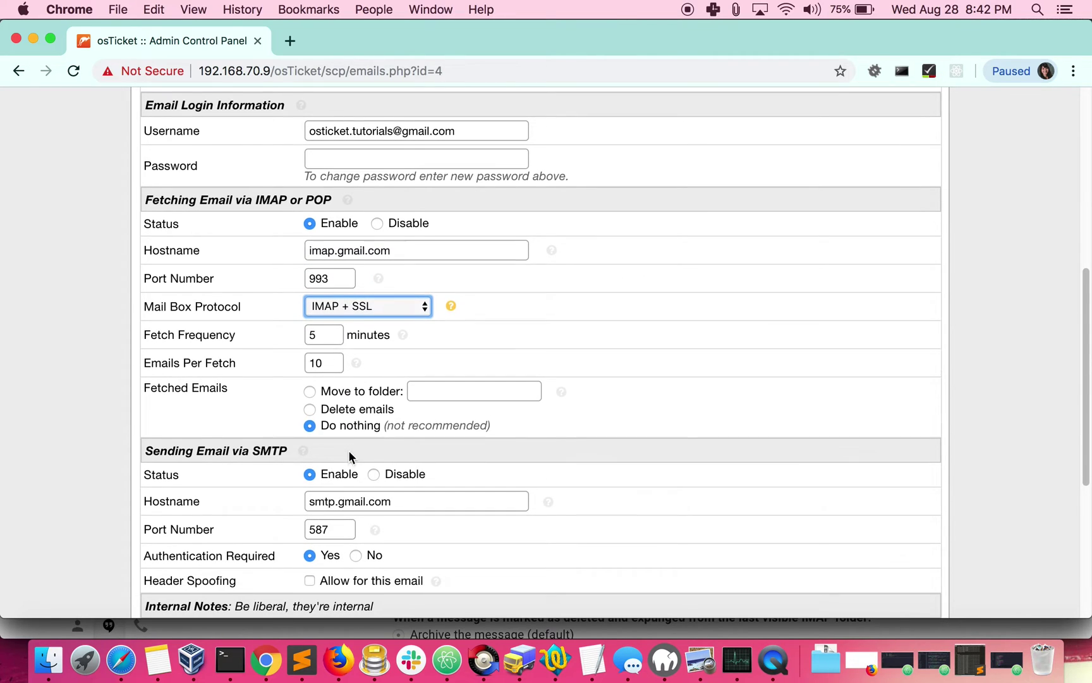
- Set fetch frequency 1, 30 emails per fetch, move mail to folder osTicket, and save
double_click(314, 334)
drag(317, 335, 283, 333)
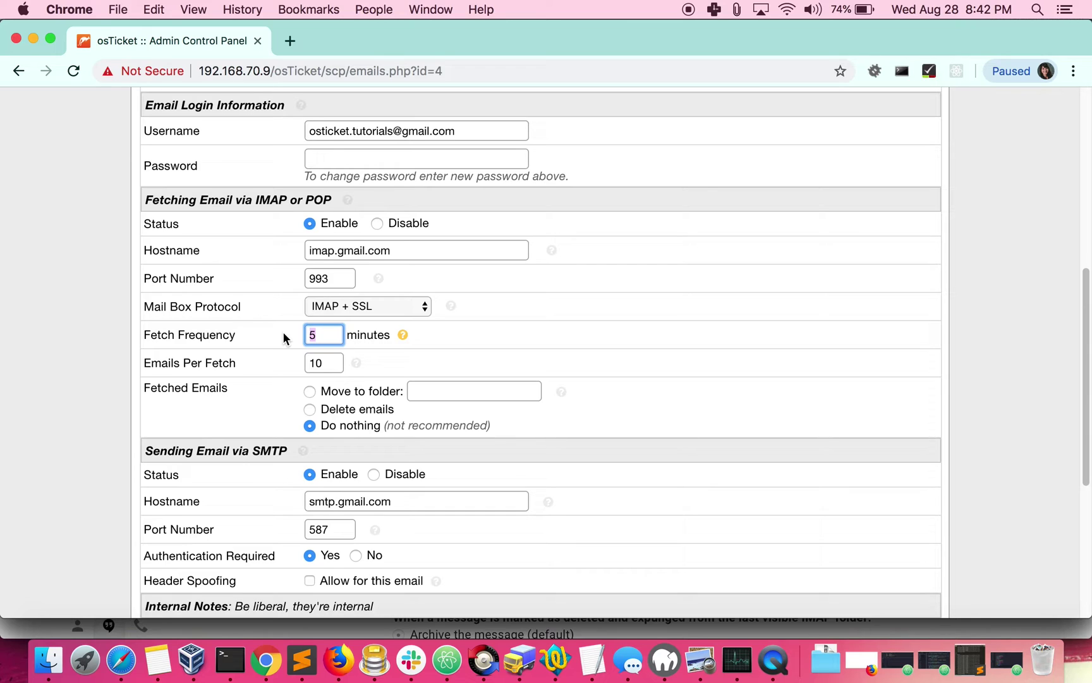
text(1)
click(328, 363)
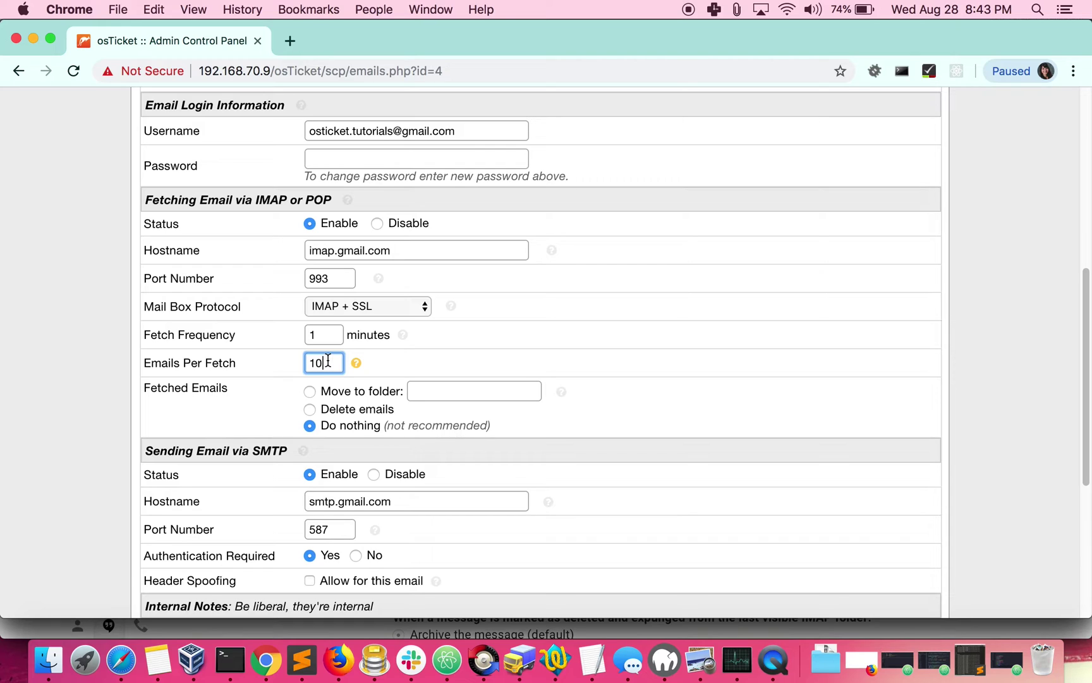
key(BackSpace)
key(BackSpace)
text(30)
scroll(427, 425, down, 1)
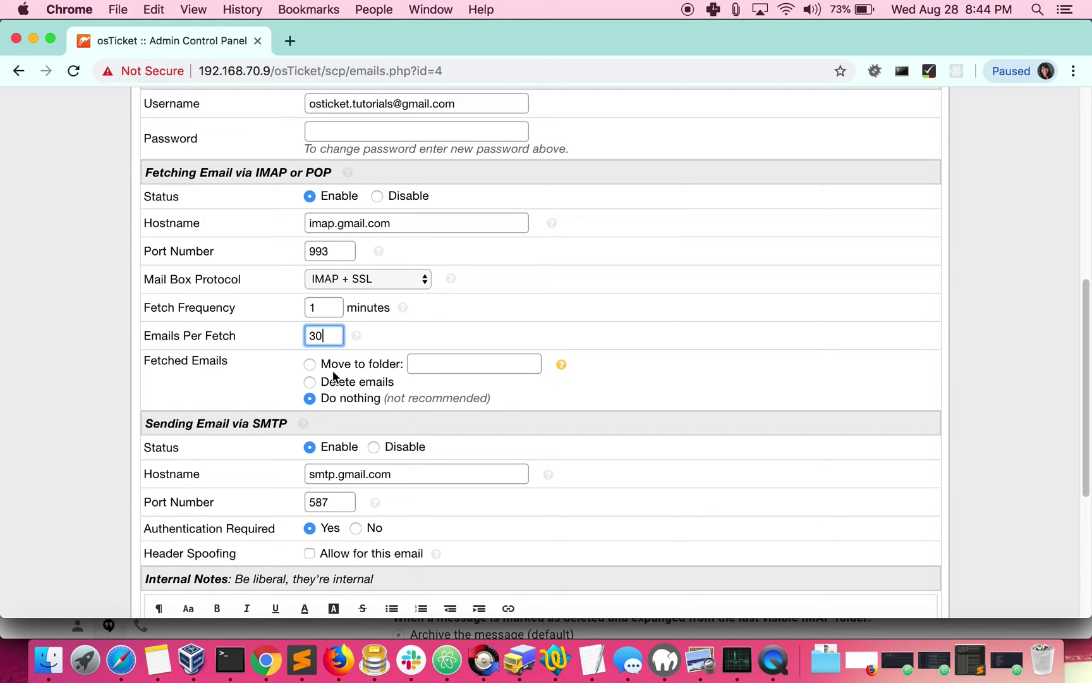
click(310, 363)
click(478, 362)
text(osTicket)
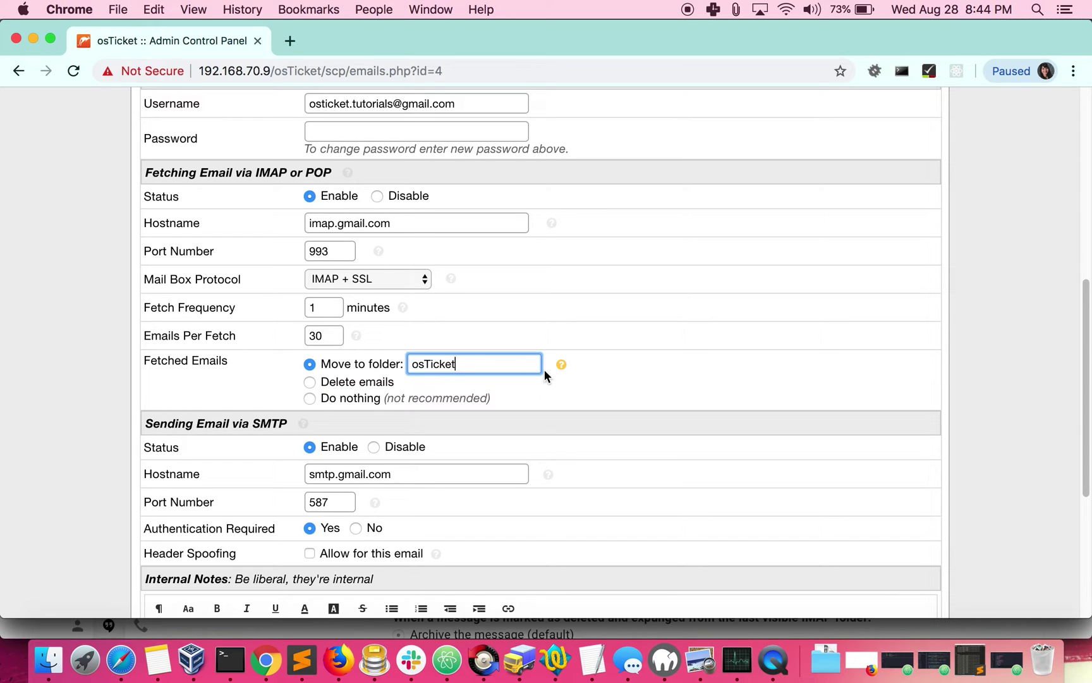
scroll(652, 358, down, 8)
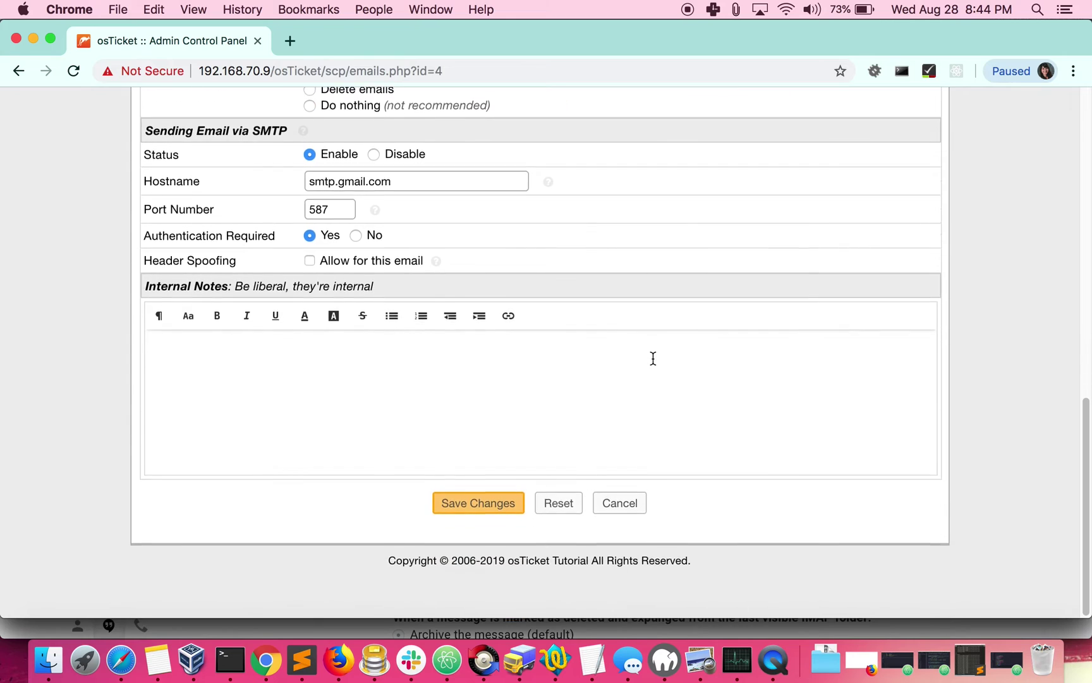
click(484, 510)
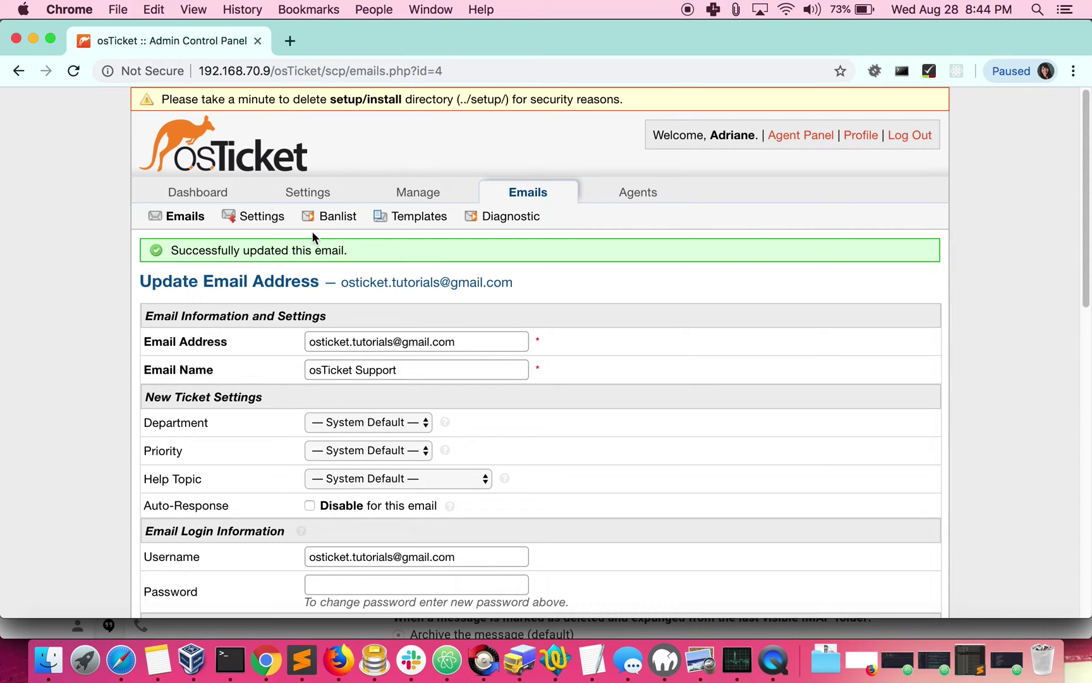
- Tick Email Fetching Enable under Incoming Emails in the global Email Settings and save
click(270, 223)
scroll(94, 363, down, 5)
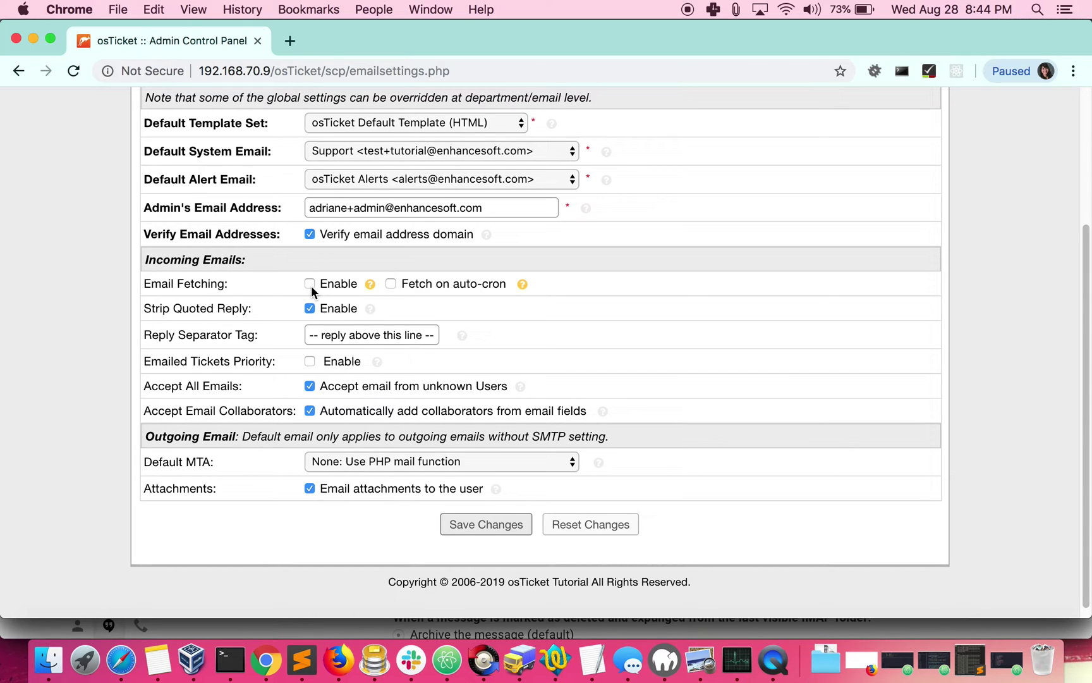
click(310, 283)
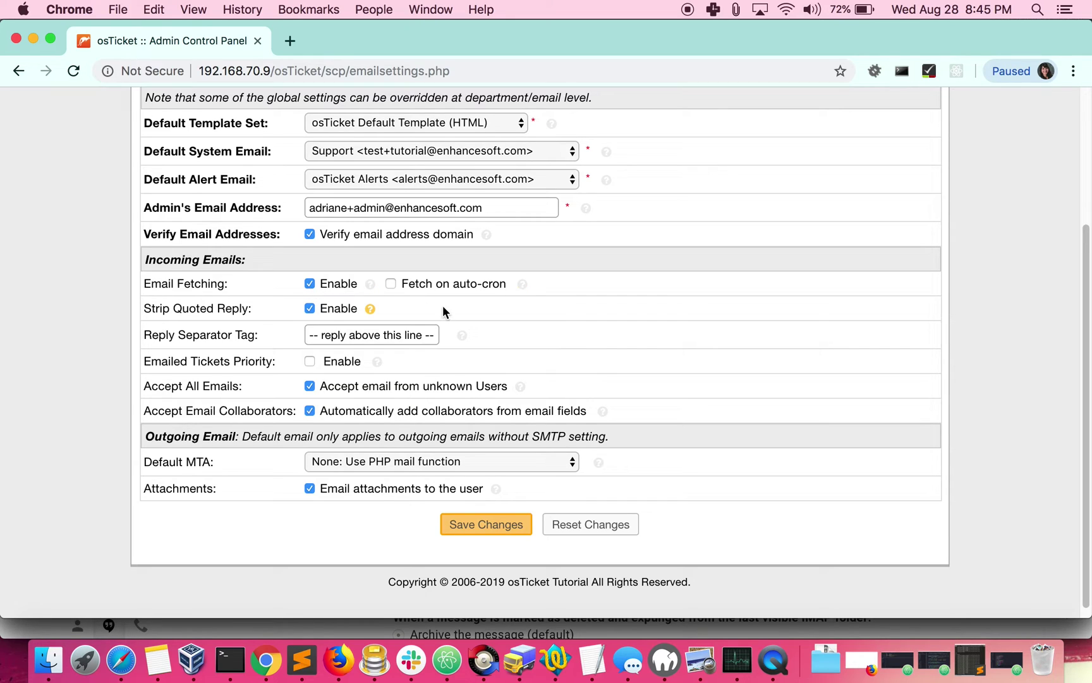
click(486, 524)
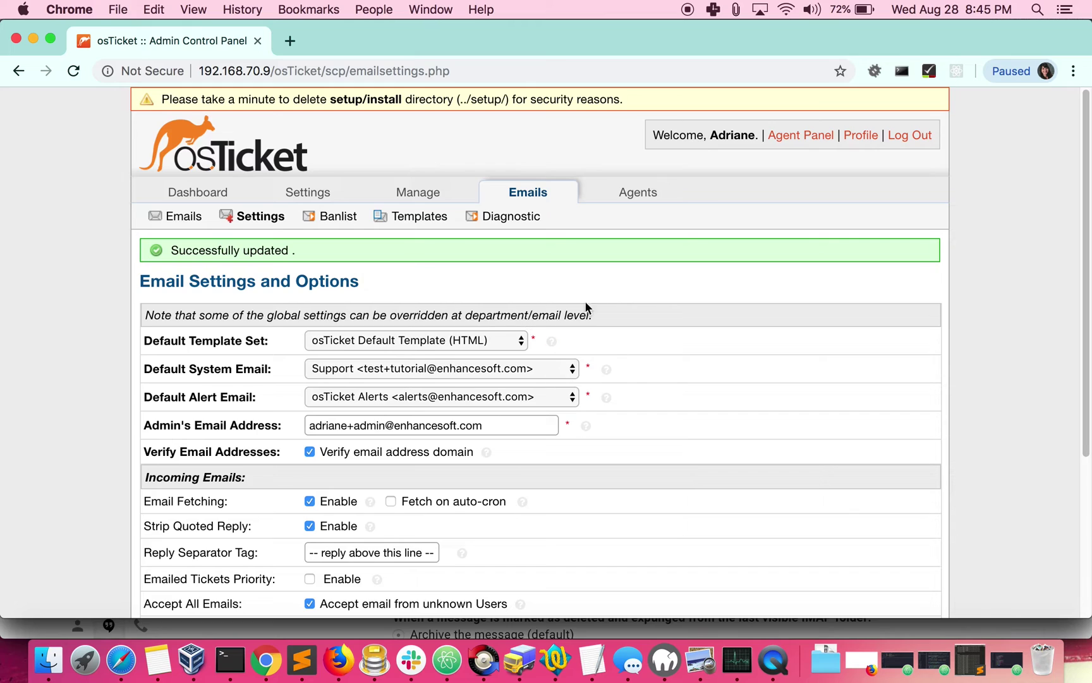
- Send a test email from osTicket Support with the message 'this is a test'
click(511, 216)
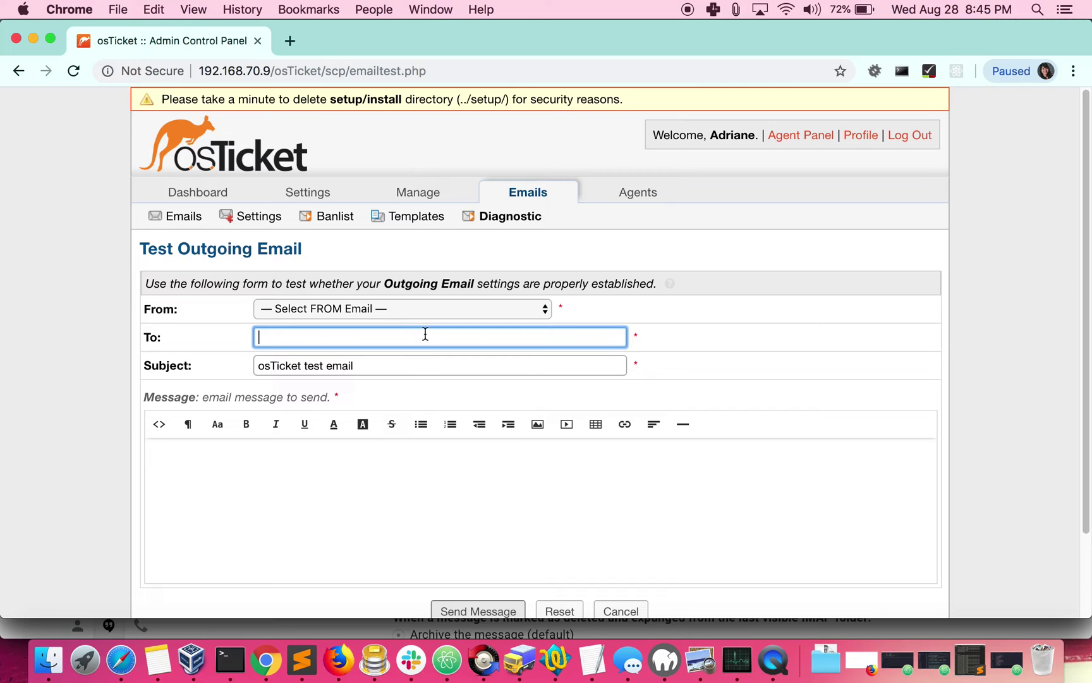
click(411, 311)
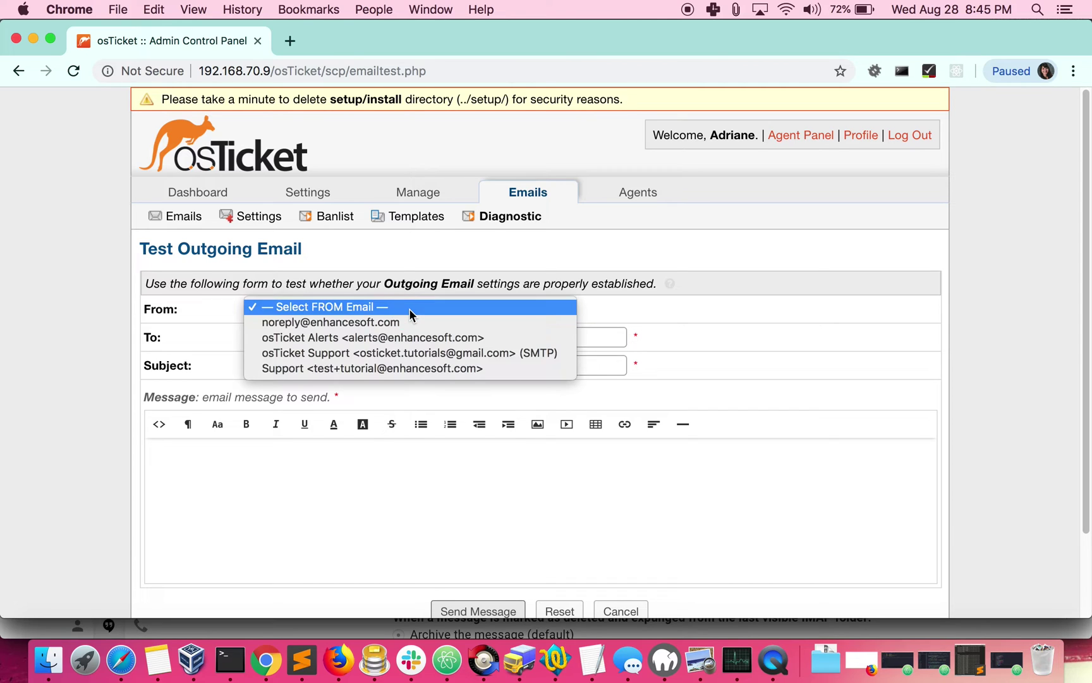
click(415, 355)
click(381, 341)
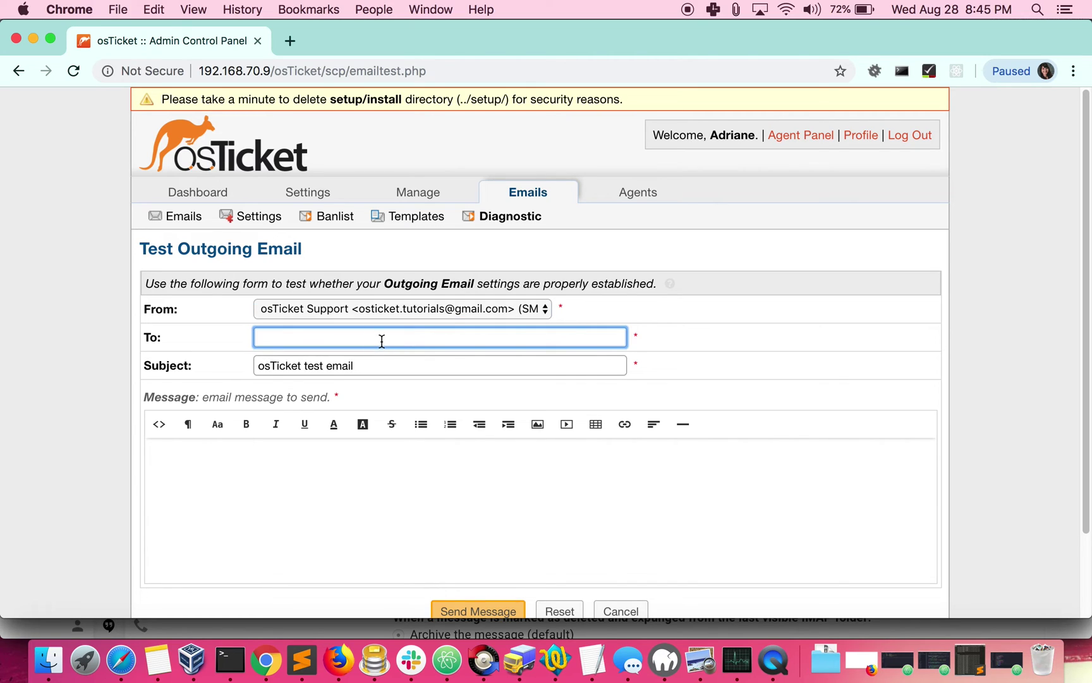
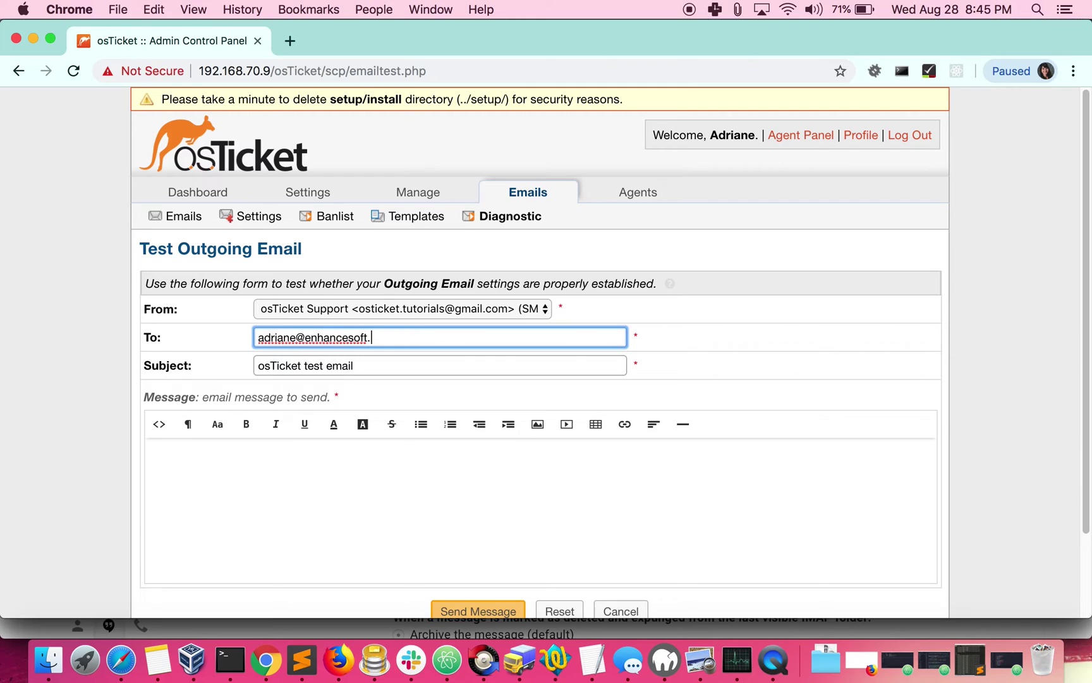
click(342, 512)
text(this is a te)
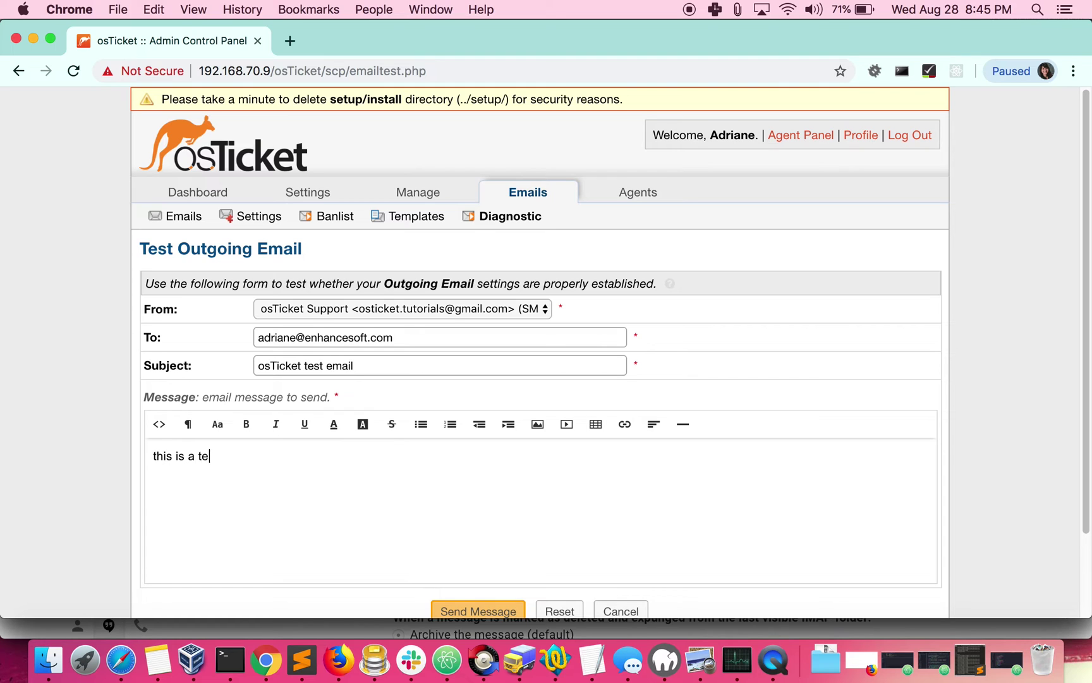
text(st)
scroll(444, 503, down, 2)
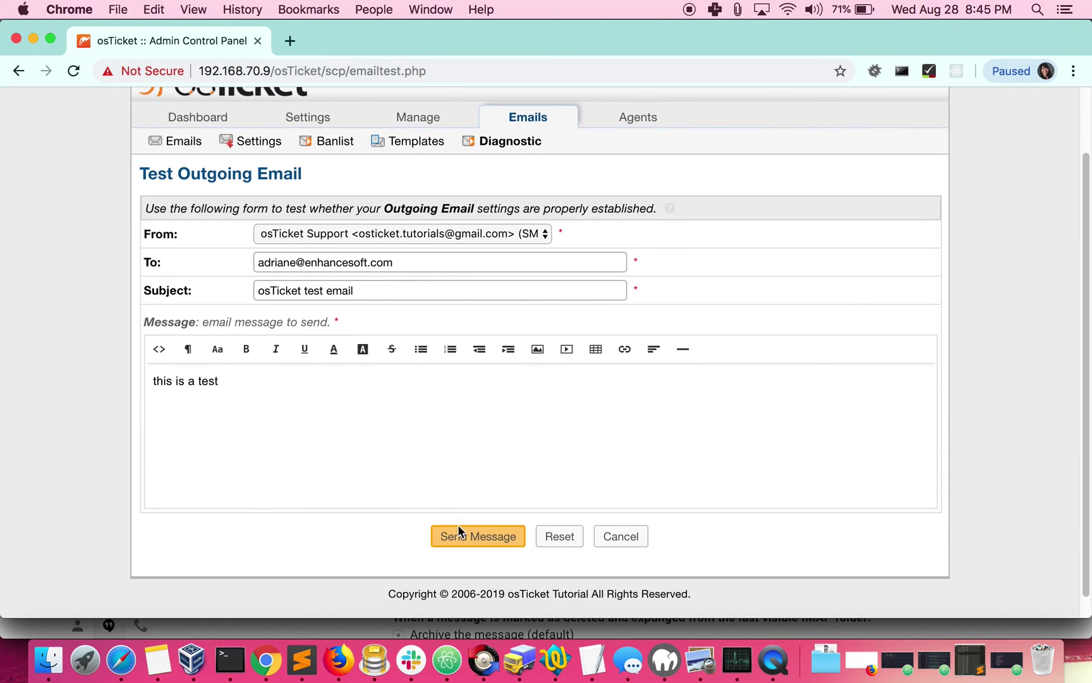
click(462, 536)
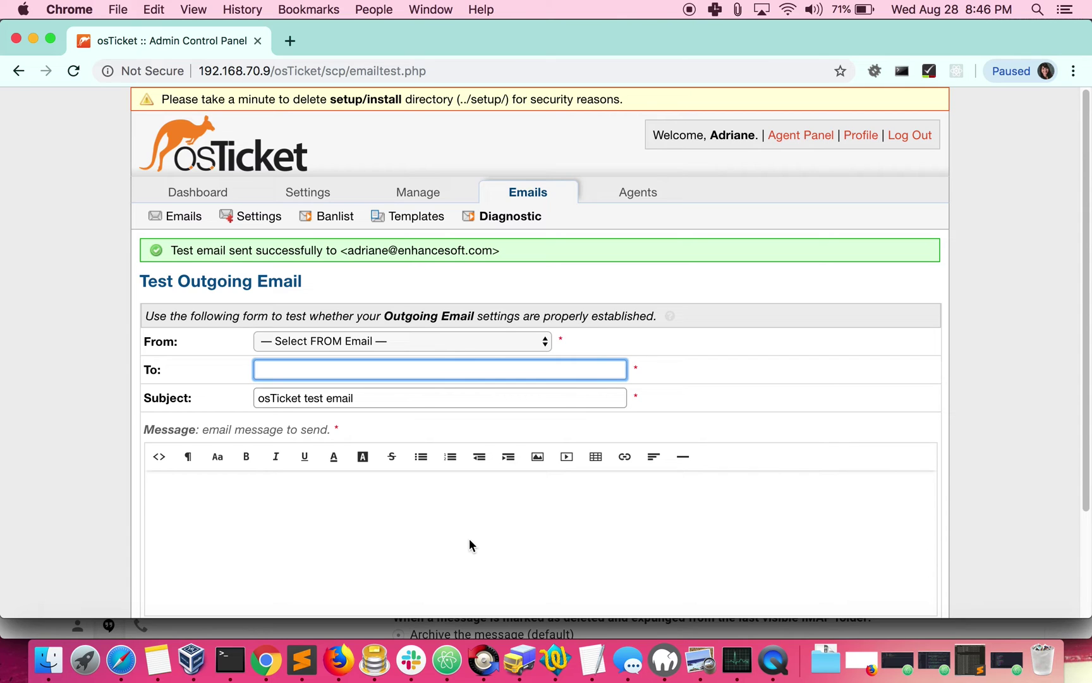
- Refresh the recipient's Gmail inbox and open the 'osTicket test email' from osTicket Support
click(123, 661)
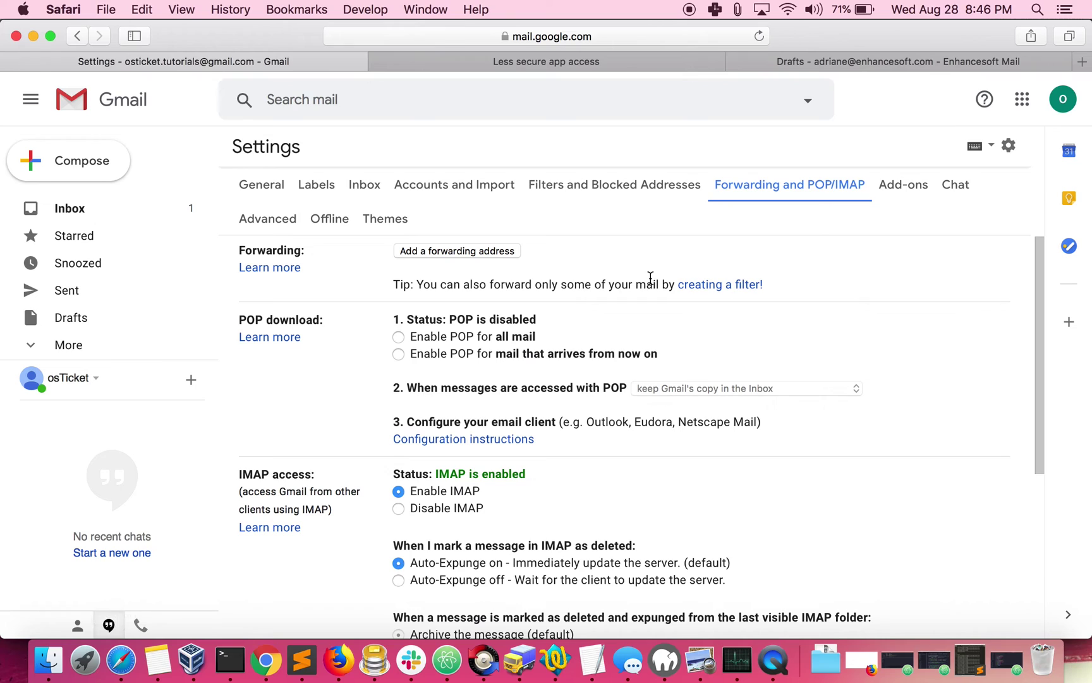
click(944, 61)
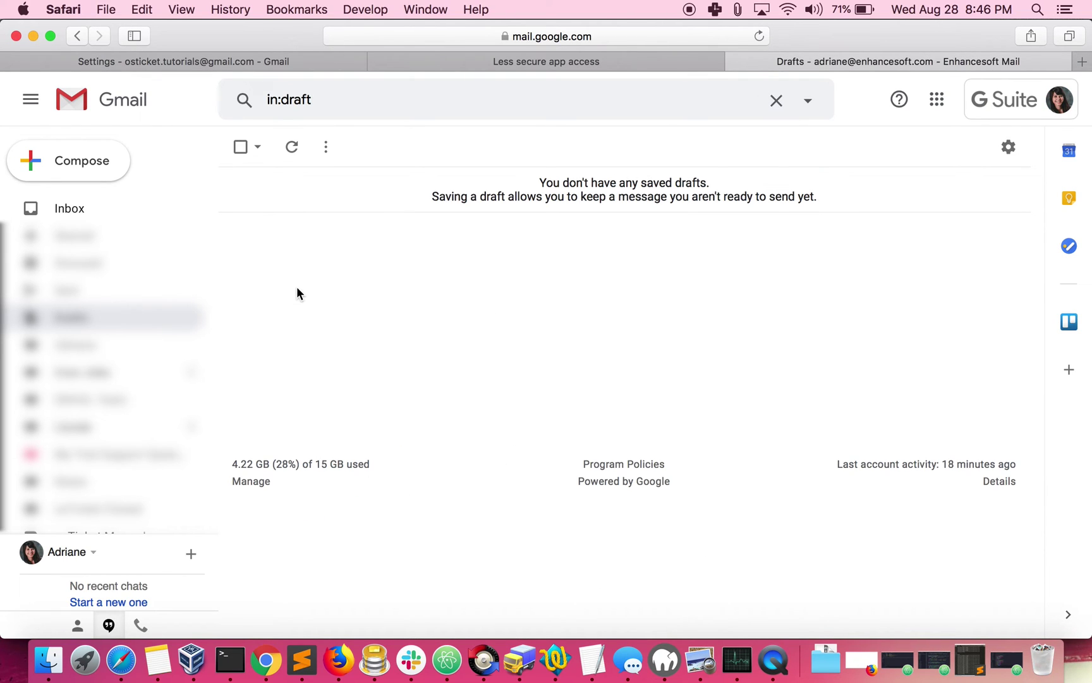
click(758, 36)
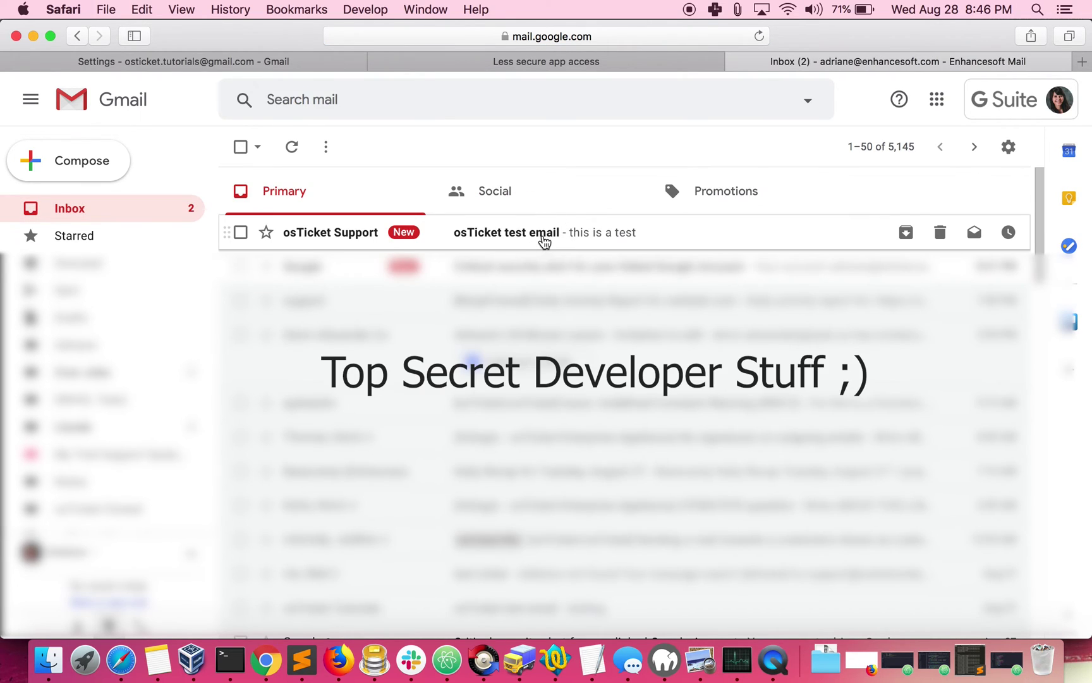
click(539, 244)
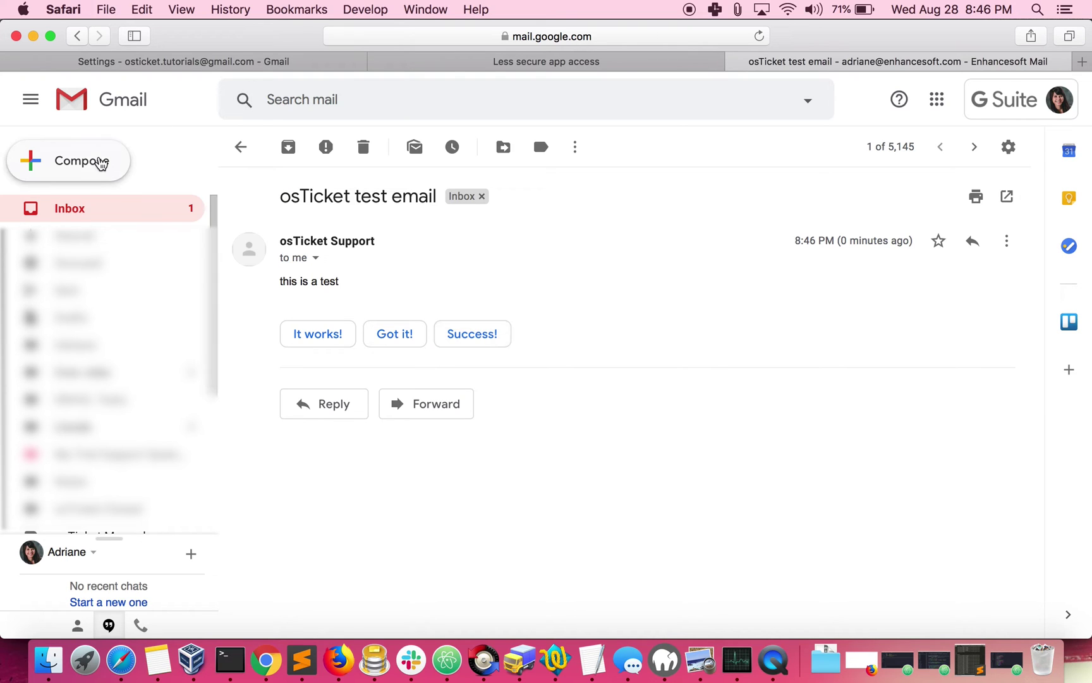
click(69, 161)
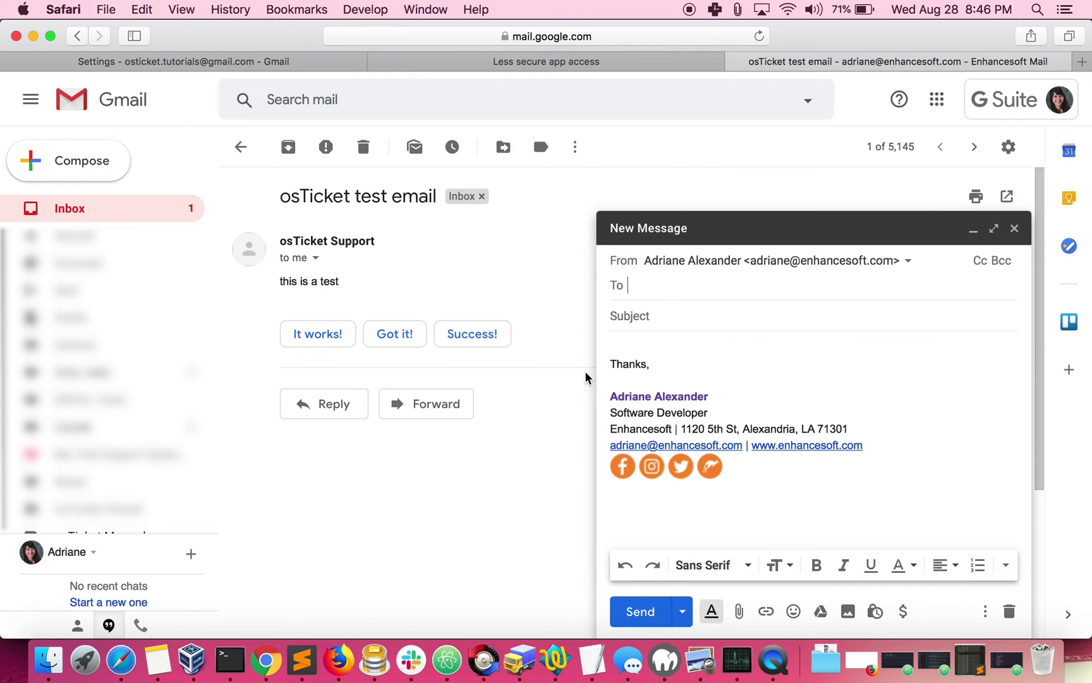
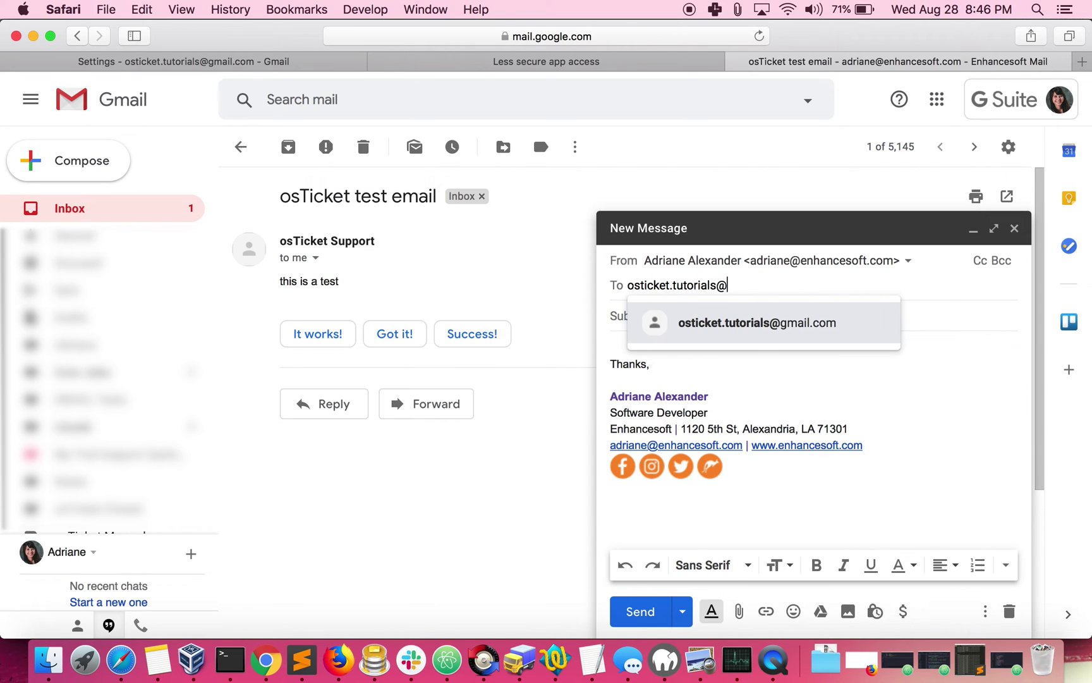
key(Tab)
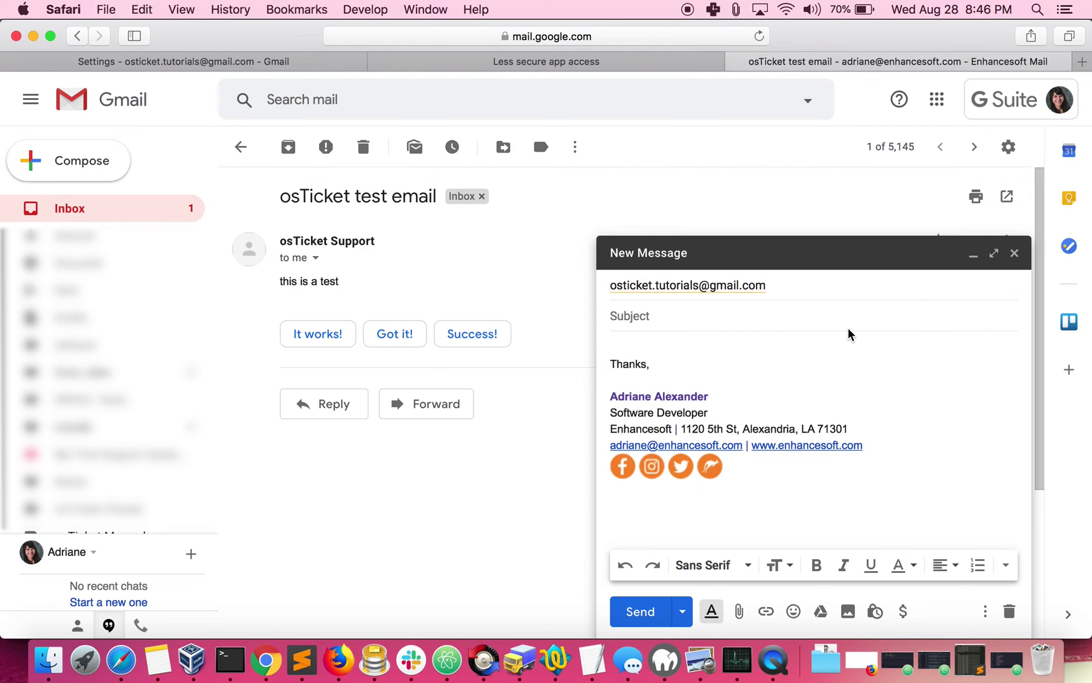
text(Test Ticket Cr)
text(eation)
key(Tab)
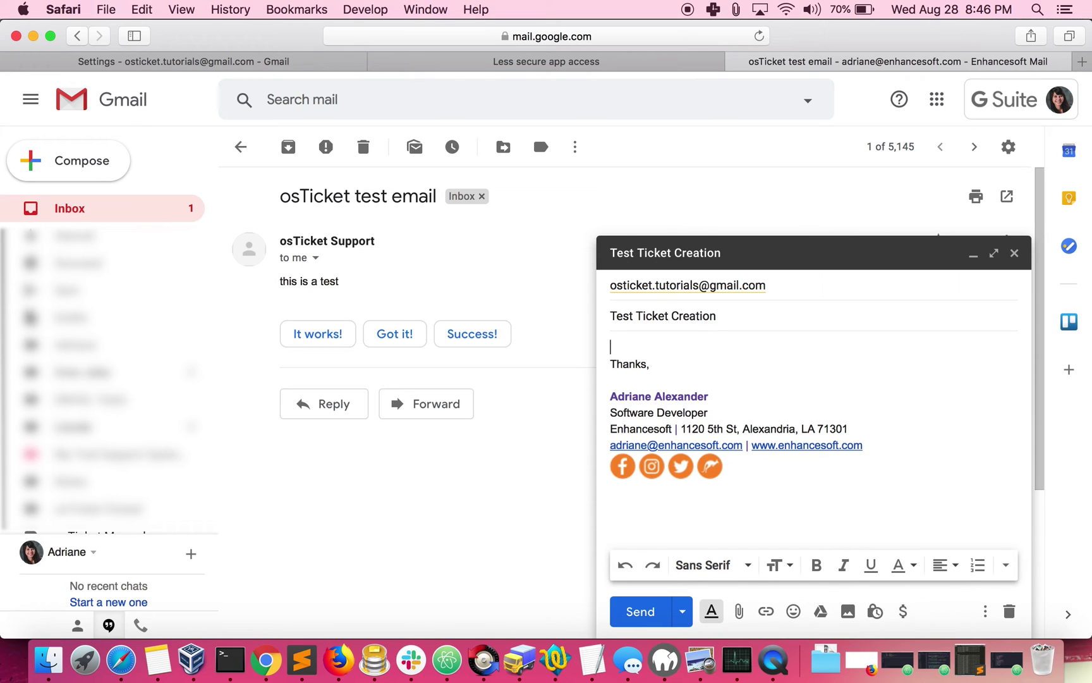
text(This is a test.)
key(Return)
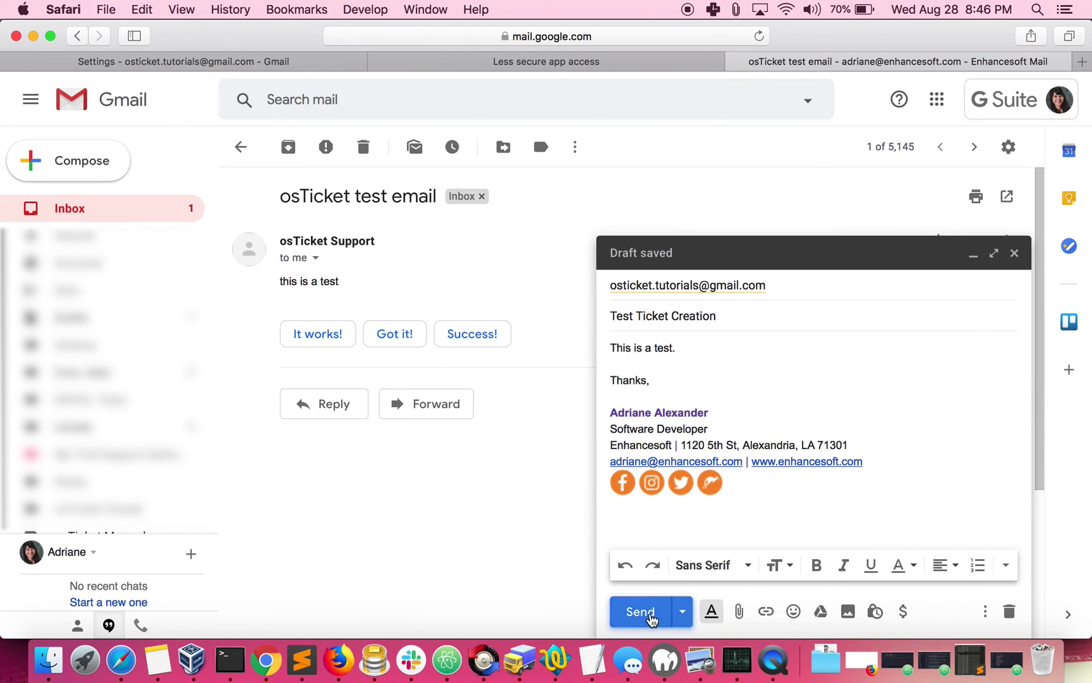
click(642, 611)
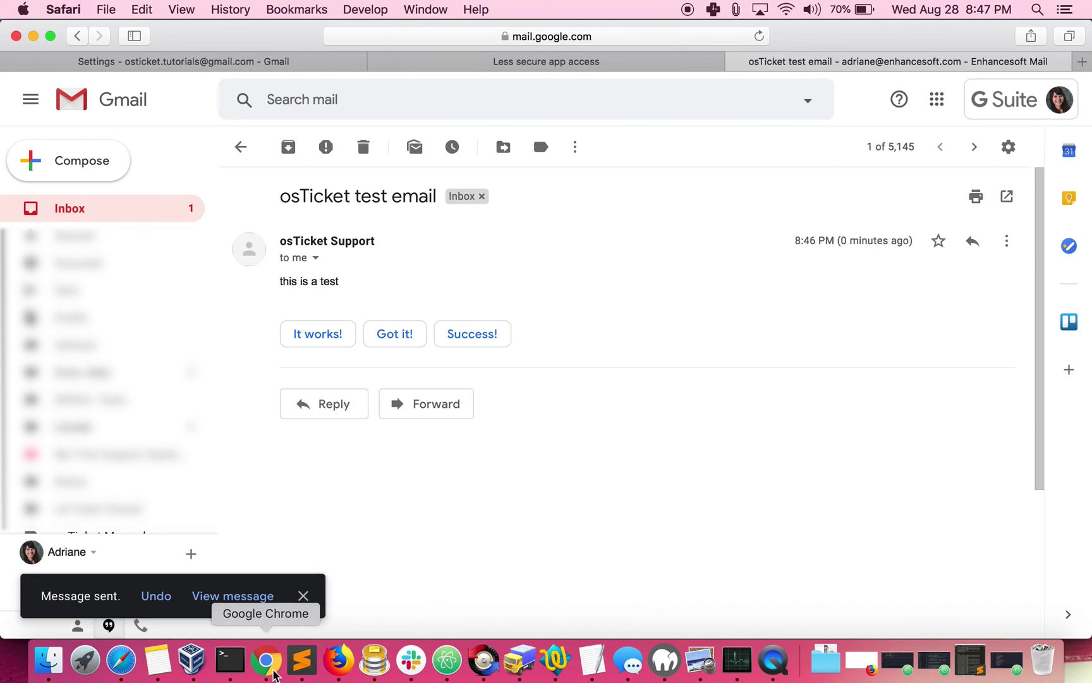
- Refresh the osTicket staff ticket list and open ticket #491688, 'Test Ticket Creation'
click(266, 659)
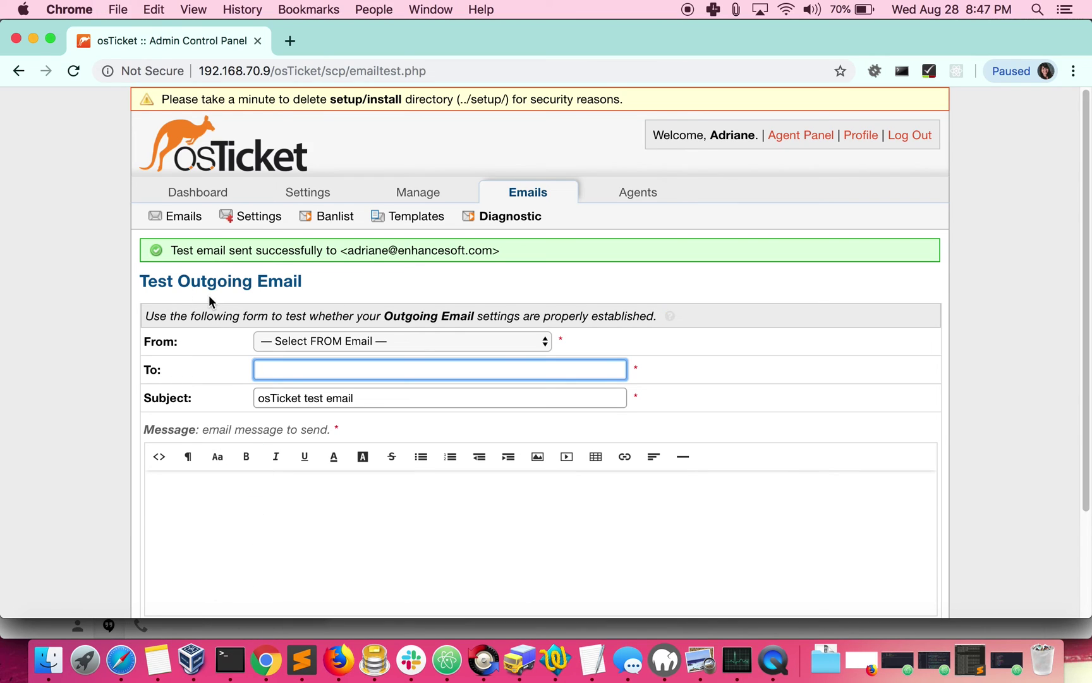
click(215, 162)
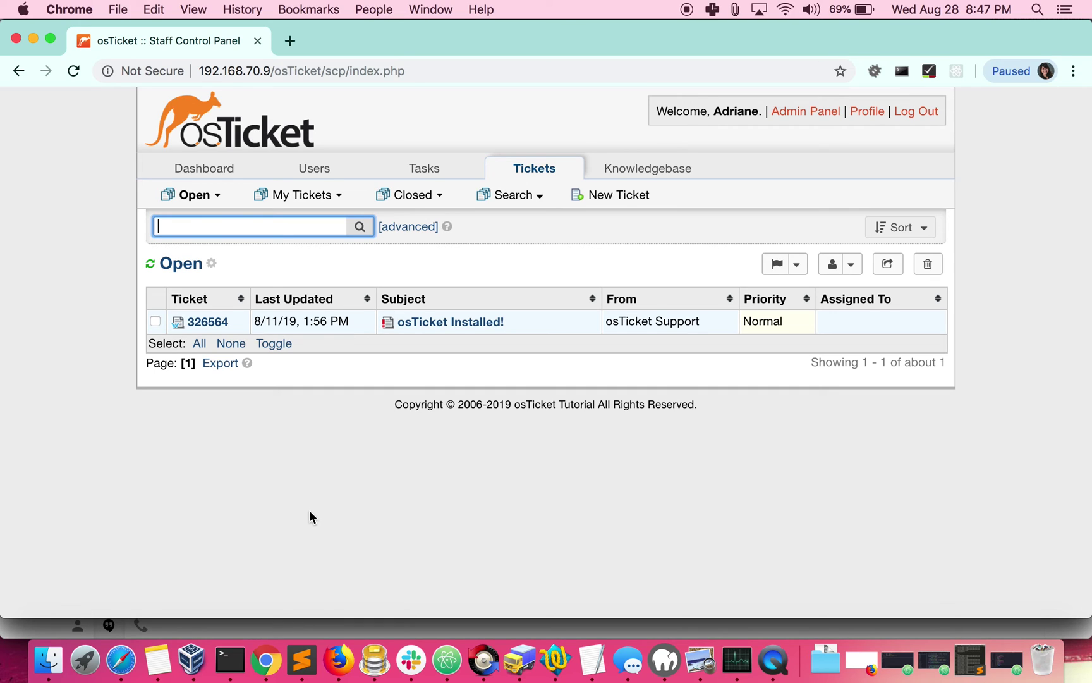
click(74, 71)
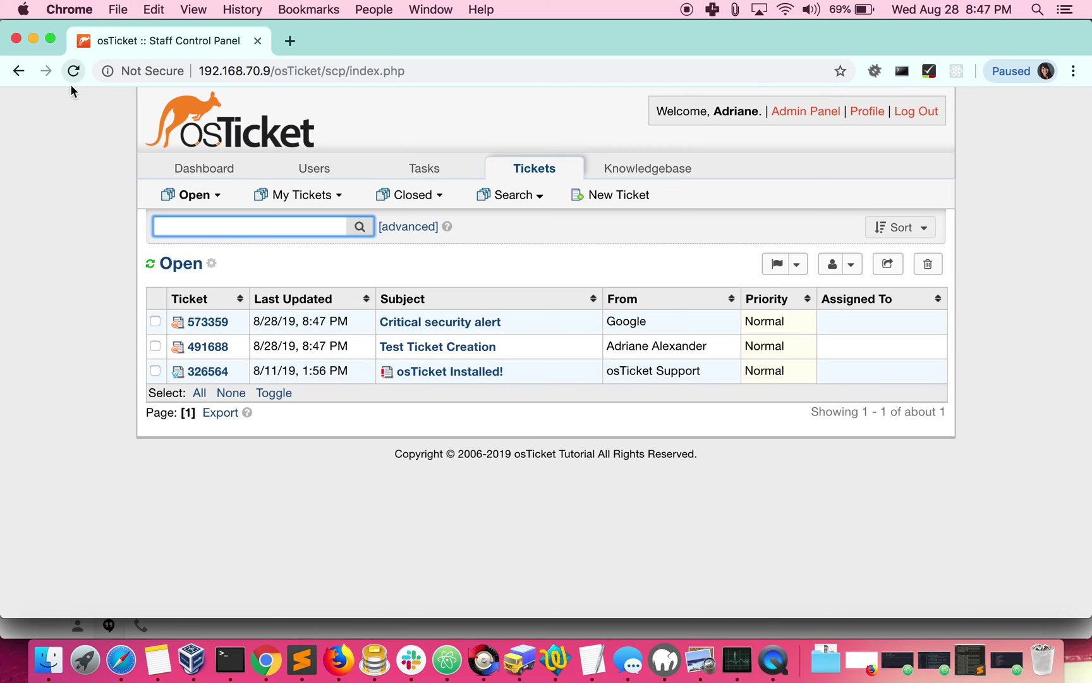
mouse_move(208, 347)
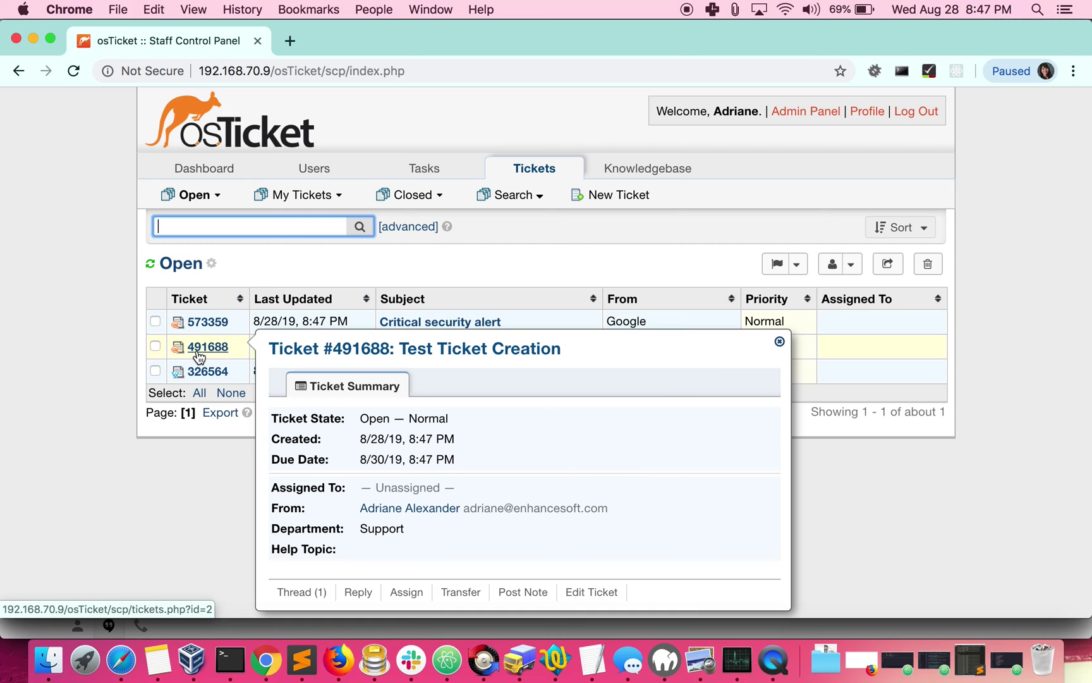
click(198, 349)
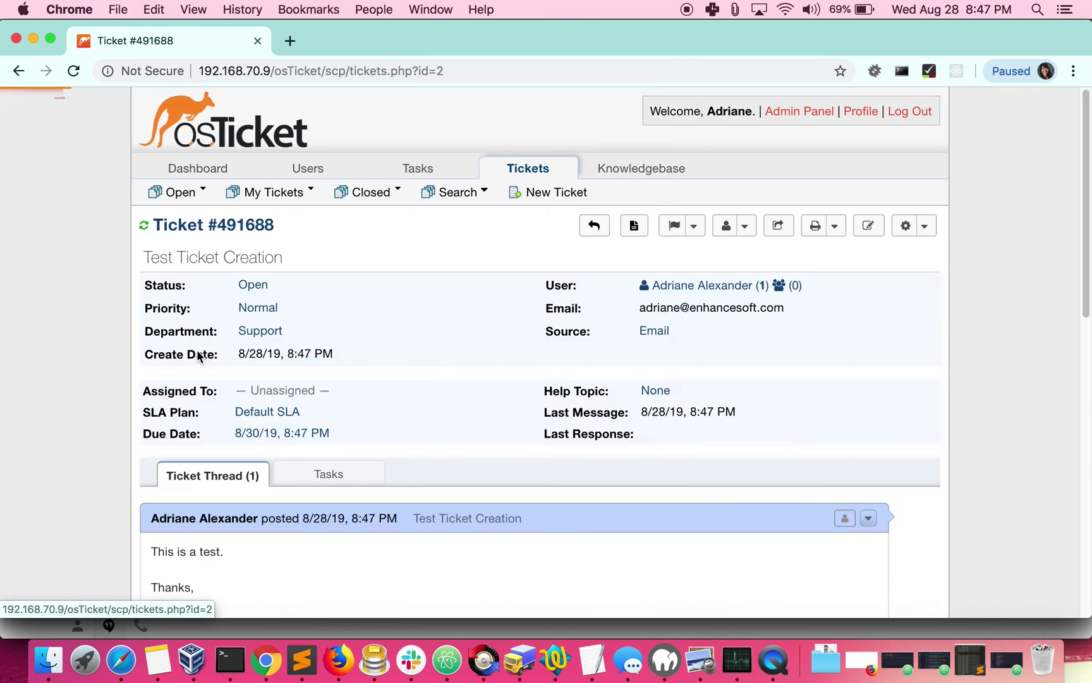
scroll(196, 350, down, 5)
scroll(423, 367, up, 5)
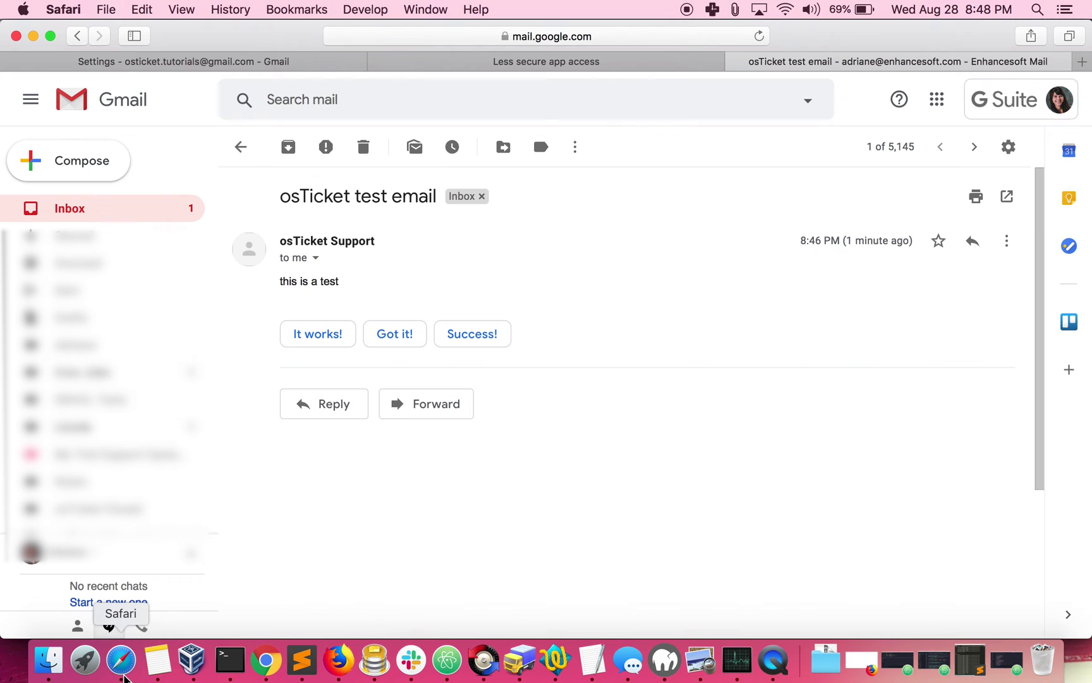
- Refresh the support Gmail account and show the osTicket label listing 'Test Ticket Creation'
click(275, 63)
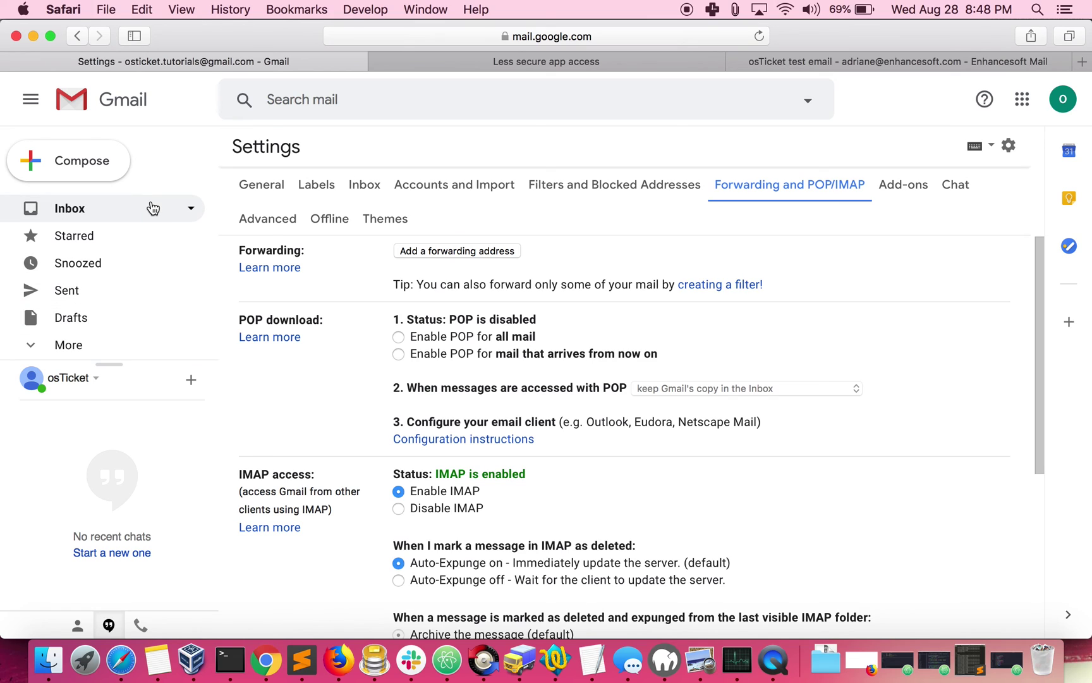
click(759, 36)
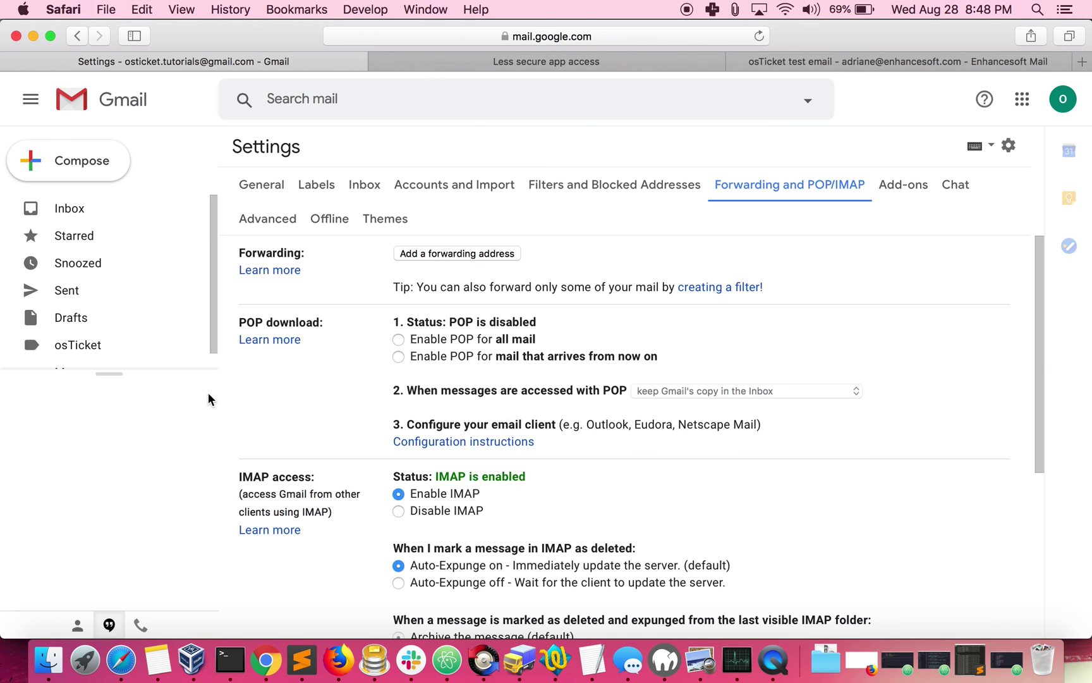
click(121, 345)
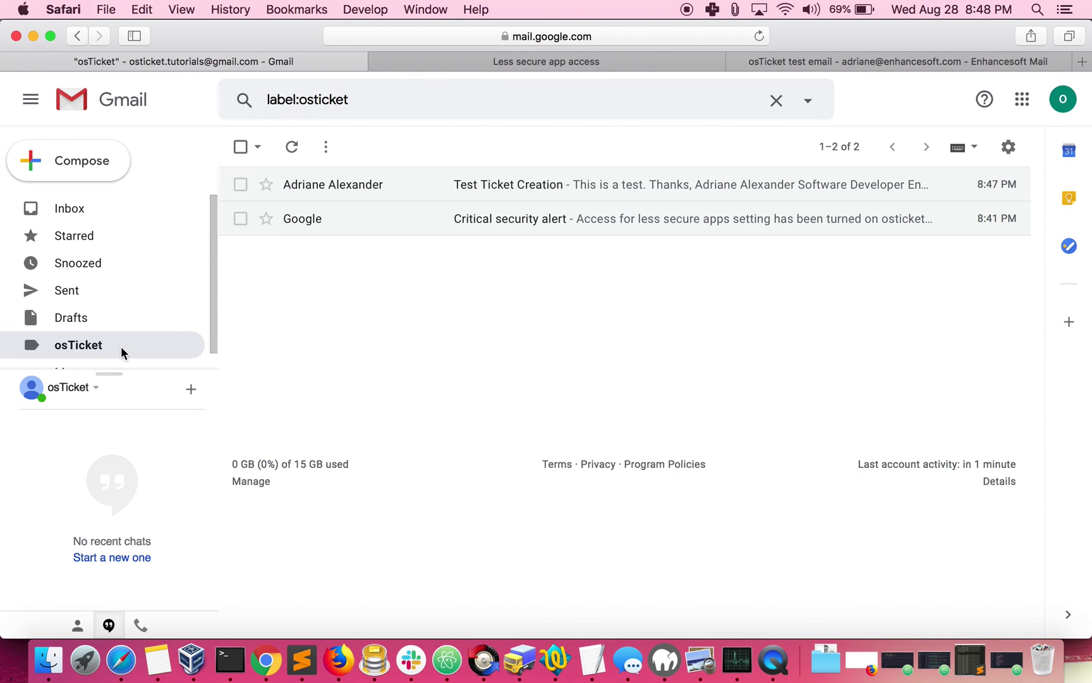